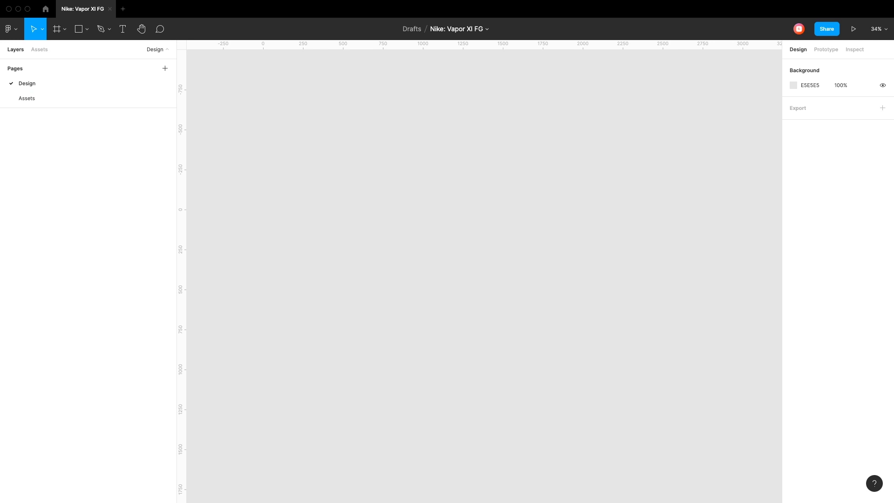
Make the frame 1920×1080, rename it Nike: Vapor XI FG, and fill it dark 111111.
{"action": "type", "text": "1920"}
{"action": "key", "text": "Tab"}
{"action": "type", "text": "1"}
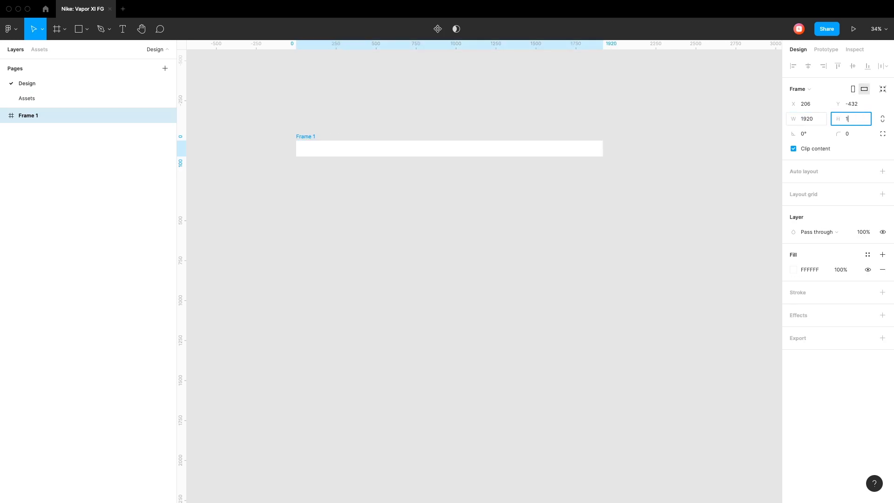
{"action": "type", "text": "080"}
{"action": "key", "text": "Return"}
{"action": "key", "text": "super+r"}
{"action": "type", "text": "Ni"}
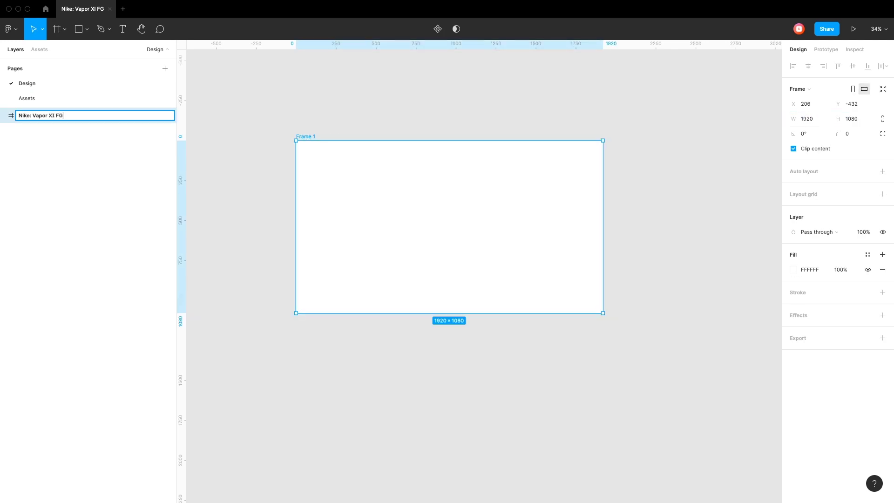
{"action": "key", "text": "Return"}
{"action": "left_click", "coordinate": [810, 269]}
{"action": "key", "text": "Return"}
{"action": "key", "text": "shift+1"}
Mark 140px side and top margins with red blocks and guides, then delete the blocks.
{"action": "key", "text": "r"}
{"action": "mouse_move", "coordinate": [241, 131]}
{"action": "left_mouse_down"}
{"action": "mouse_move", "coordinate": [311, 156]}
{"action": "mouse_move", "coordinate": [250, 115]}
{"action": "mouse_move", "coordinate": [732, 115]}
{"action": "left_mouse_up"}
{"action": "left_click", "coordinate": [805, 104]}
{"action": "type", "text": "140"}
{"action": "key", "text": "Tab"}
{"action": "type", "text": "1"}
{"action": "key", "text": "Return"}
{"action": "key", "text": "Tab"}
{"action": "key", "text": "shift+2"}
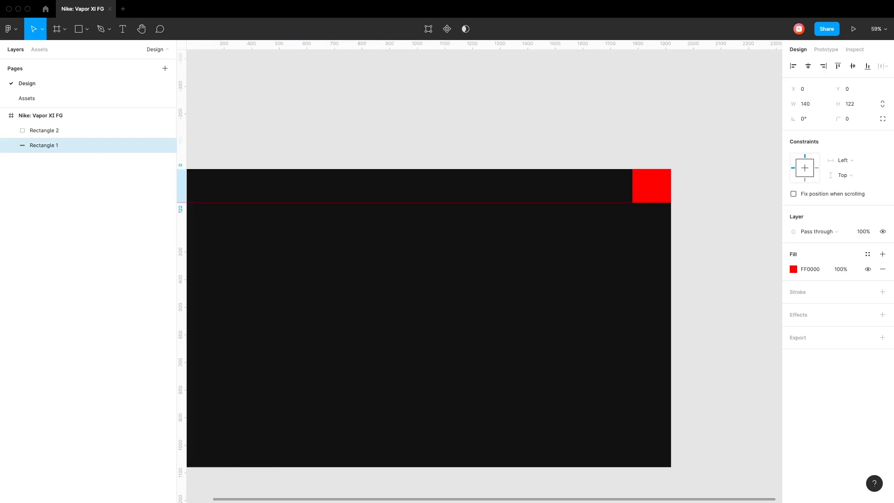
{"action": "key", "text": "shift+1"}
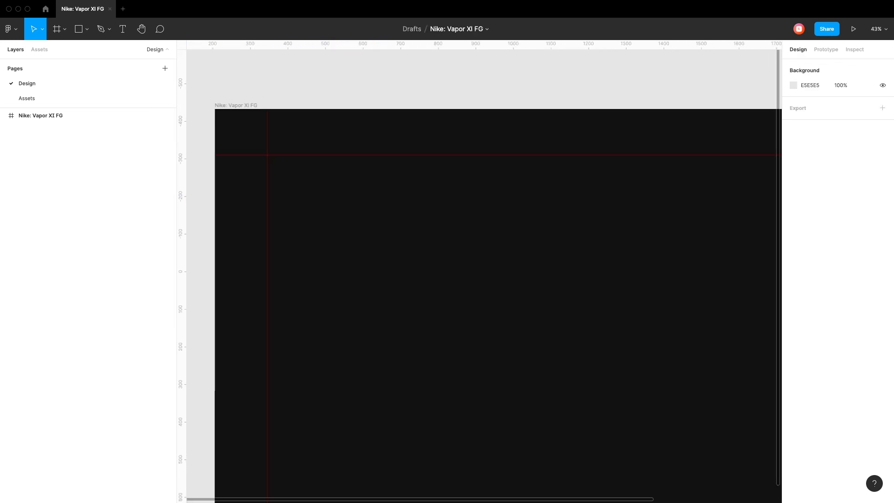
Add a 1640×2 divider line at X 140, Y 120 filled 2B2B3E.
{"action": "left_click", "coordinate": [287, 167]}
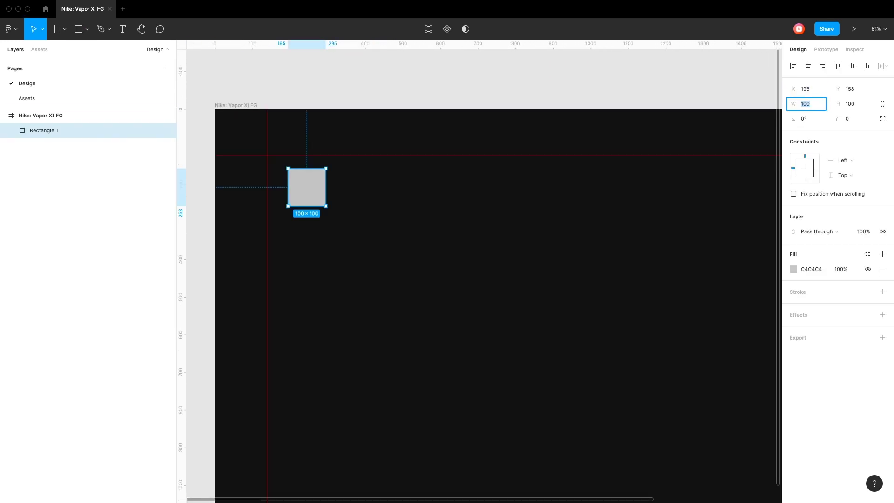
{"action": "type", "text": "16402120"}
{"action": "key", "text": "Return"}
{"action": "key", "text": "shift+2"}
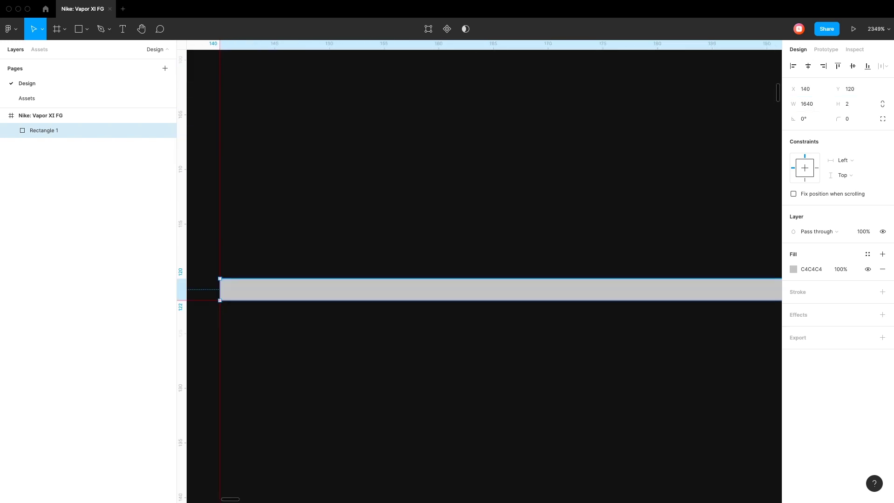
{"action": "type", "text": "2B2B"}
{"action": "key", "text": "Return"}
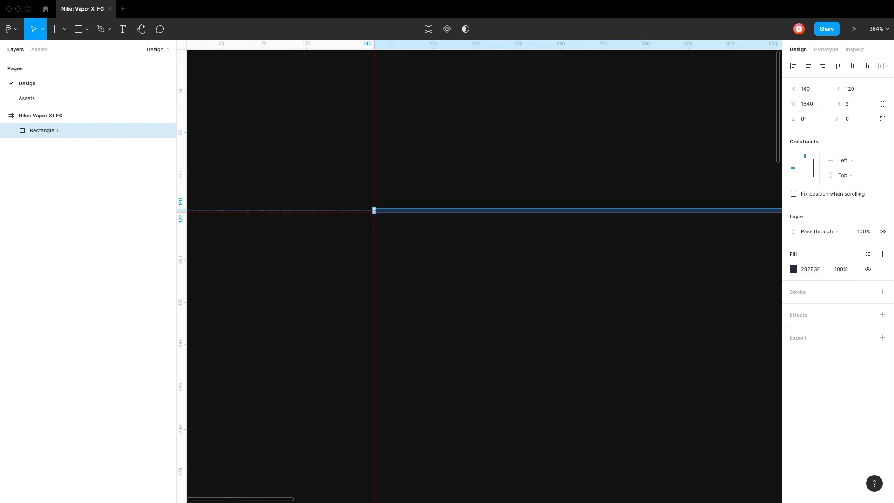
{"action": "key", "text": "Escape"}
{"action": "key", "text": "shift+1"}
Draw a tall red FF0000 spacer rectangle in the header.
{"action": "scroll", "coordinate": [239, 113], "scroll_direction": "up", "scroll_amount": 2}
{"action": "scroll", "coordinate": [240, 113], "scroll_direction": "up", "scroll_amount": 8}
{"action": "key", "text": "r"}
{"action": "left_click_drag", "start_coordinate": [259, 101], "coordinate": [301, 401]}
{"action": "left_click", "coordinate": [810, 266]}
{"action": "type", "text": "FF0000"}
{"action": "key", "text": "Return"}
{"action": "key", "text": "Escape"}
{"action": "scroll", "coordinate": [484, 298], "scroll_direction": "down", "scroll_amount": 3}
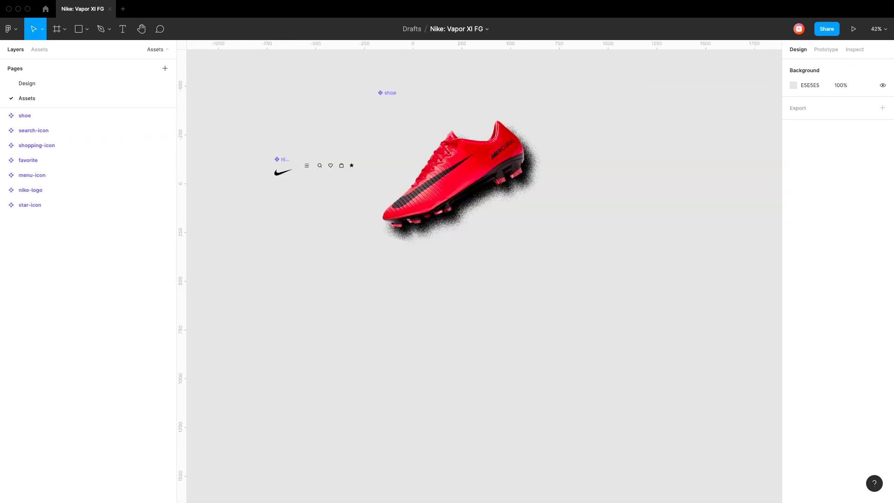
Place the menu icon at the header's left margin and colour it white FFFFFF.
{"action": "key", "text": "alt+2"}
{"action": "left_click_drag", "start_coordinate": [88, 122], "coordinate": [341, 158]}
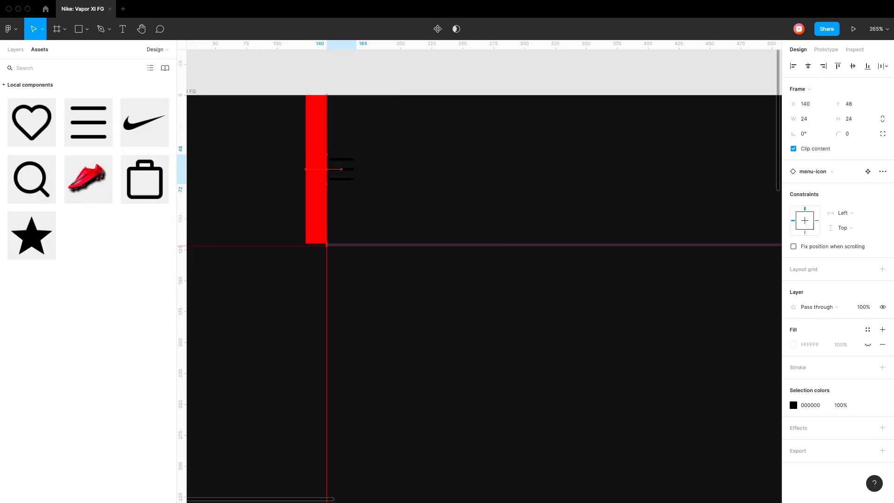
{"action": "left_click", "coordinate": [810, 405]}
{"action": "type", "text": "FFFFFF"}
{"action": "key", "text": "Return"}
{"action": "key", "text": "Escape"}
{"action": "scroll", "coordinate": [442, 356], "scroll_direction": "down", "scroll_amount": 3}
{"action": "scroll", "coordinate": [440, 361], "scroll_direction": "up", "scroll_amount": 2}
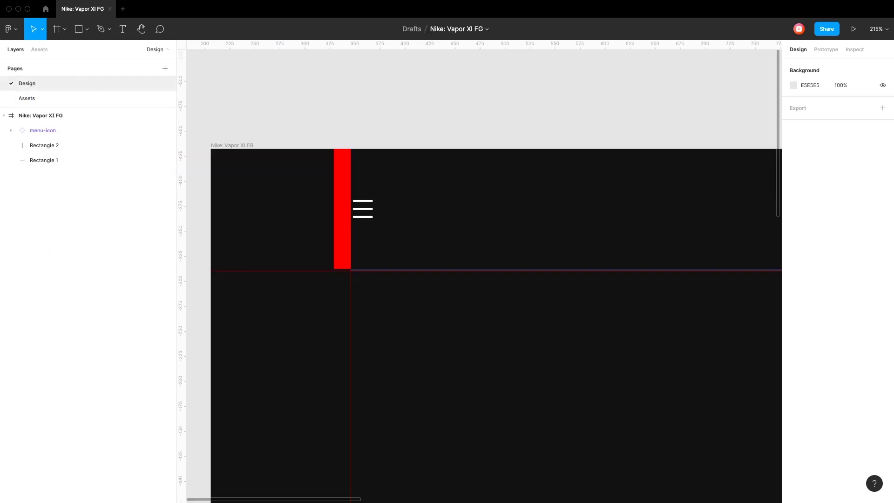
Place the Nike logo from Assets beside the menu icon.
{"action": "key", "text": "alt+2"}
{"action": "mouse_move", "coordinate": [144, 122]}
{"action": "left_mouse_down"}
{"action": "mouse_move", "coordinate": [433, 213]}
{"action": "mouse_move", "coordinate": [505, 209]}
{"action": "left_mouse_up"}
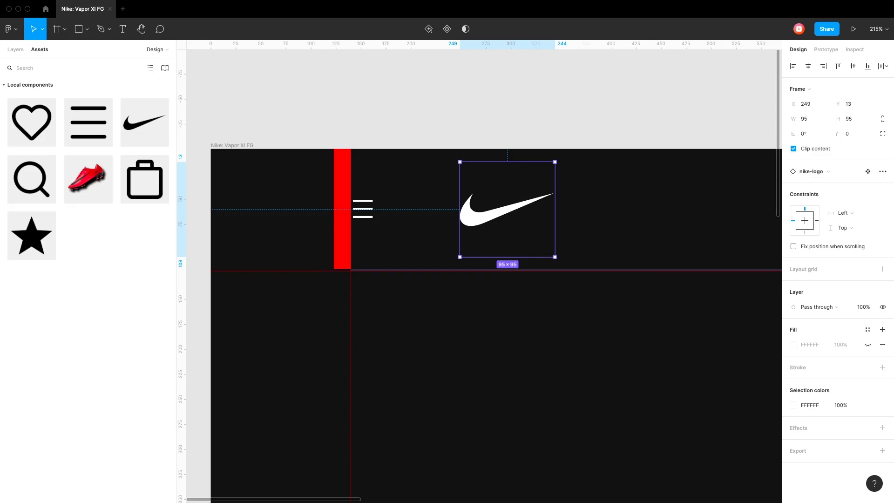
{"action": "key", "text": "Escape"}
{"action": "scroll", "coordinate": [357, 180], "scroll_direction": "down", "scroll_amount": 2}
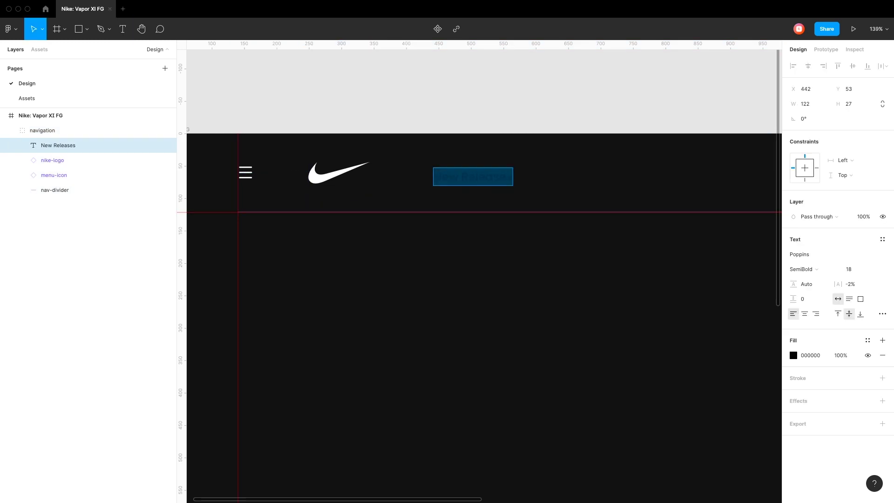
Make the New Releases text white and align it with the logo row.
{"action": "key", "text": "Return"}
{"action": "left_click_drag", "start_coordinate": [473, 176], "coordinate": [480, 173]}
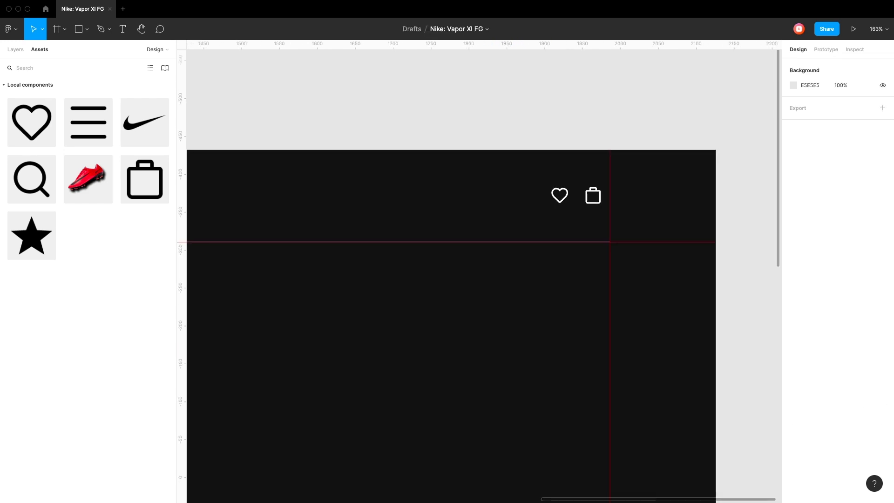
Size the rounded search pill to 202×50 and position it beside the favorite icon.
{"action": "key", "text": "alt+1"}
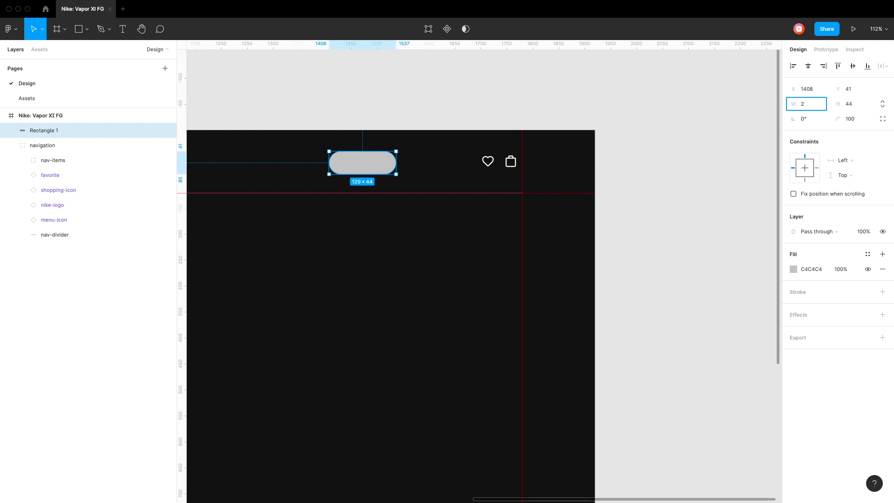
{"action": "type", "text": "02"}
{"action": "key", "text": "Tab"}
{"action": "type", "text": "50"}
{"action": "key", "text": "Return"}
{"action": "key", "text": "Return"}
{"action": "scroll", "coordinate": [408, 233], "scroll_direction": "up", "scroll_amount": 3}
{"action": "left_click_drag", "start_coordinate": [409, 153], "coordinate": [409, 152]}
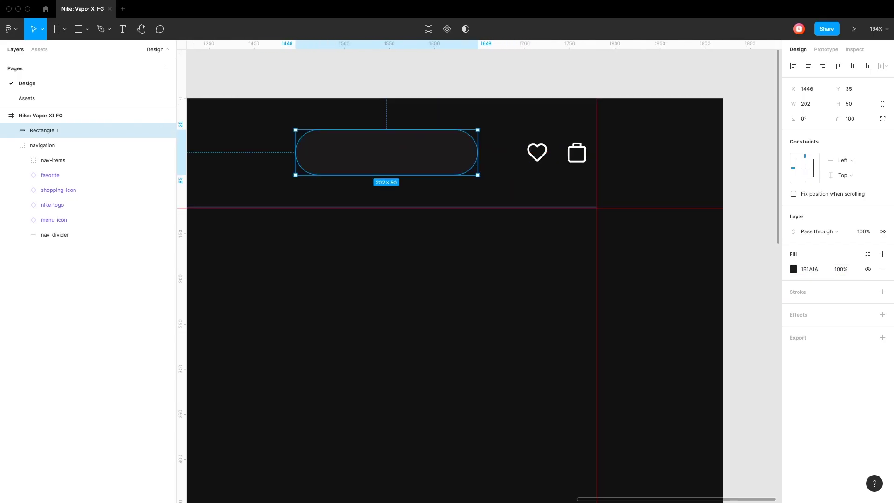
{"action": "key", "text": "Escape"}
{"action": "key", "text": "shift+1"}
Place the search icon component inside the pill.
{"action": "scroll", "coordinate": [628, 92], "scroll_direction": "up", "scroll_amount": 5}
{"action": "left_click", "coordinate": [39, 48]}
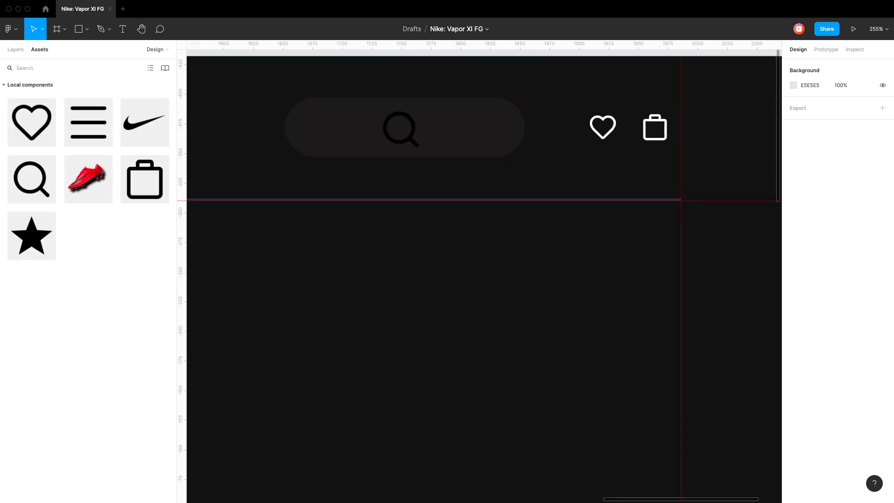
{"action": "left_click_drag", "start_coordinate": [31, 179], "coordinate": [394, 131]}
{"action": "left_click", "coordinate": [810, 405]}
{"action": "scroll", "coordinate": [343, 127], "scroll_direction": "down", "scroll_amount": 2}
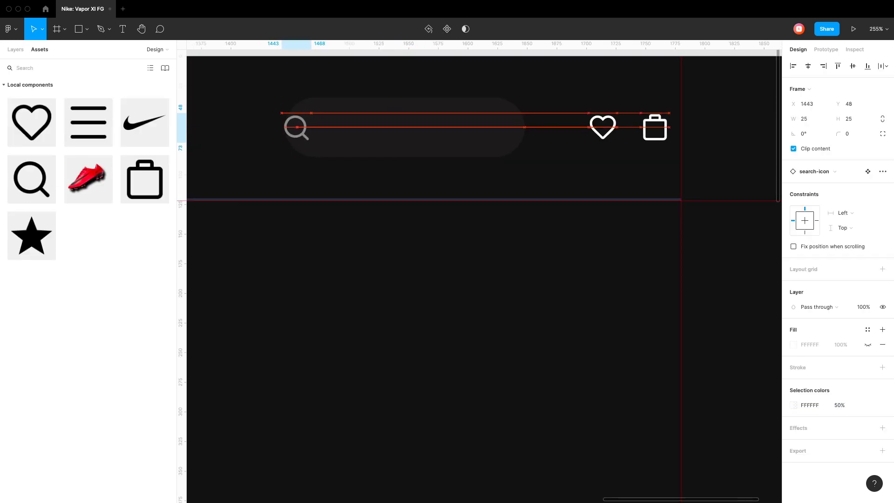
Add a Medium-weight 'Search' label in FFFFFF at 75% next to the icon.
{"action": "left_click", "coordinate": [352, 133]}
{"action": "left_click", "coordinate": [803, 284]}
{"action": "left_click", "coordinate": [801, 259]}
{"action": "left_click", "coordinate": [810, 370]}
{"action": "type", "text": "FFFFFF"}
{"action": "key", "text": "Tab"}
{"action": "type", "text": "75"}
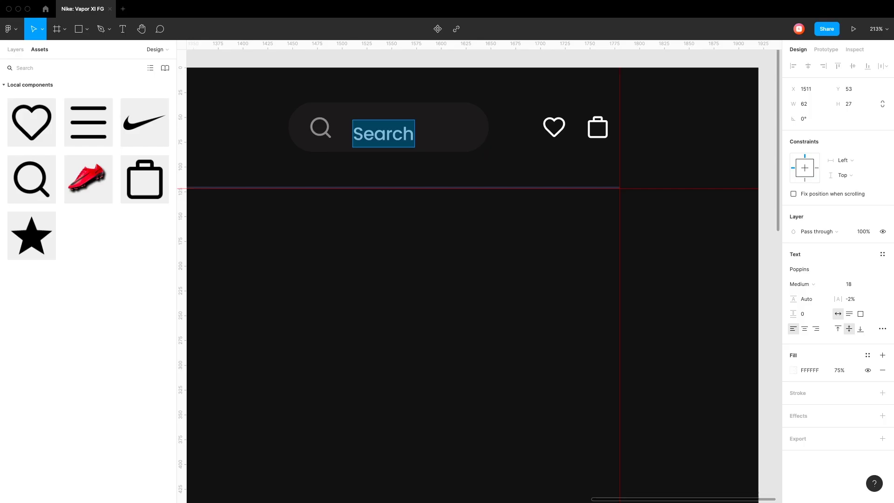
{"action": "key", "text": "Escape"}
{"action": "left_click_drag", "start_coordinate": [377, 134], "coordinate": [357, 128]}
{"action": "scroll", "coordinate": [466, 279], "scroll_direction": "down", "scroll_amount": 5}
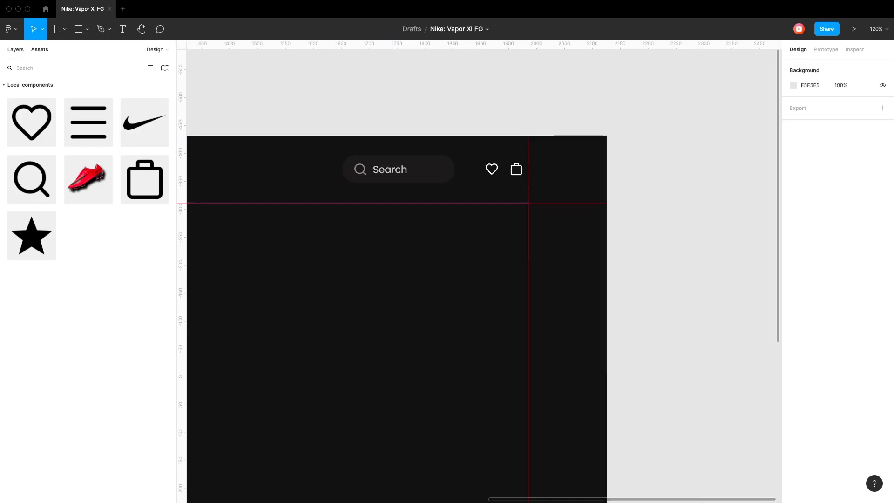
Group the label, icon and pill as search-bar, naming the label layer text.
{"action": "left_click", "coordinate": [15, 49]}
{"action": "left_click", "coordinate": [51, 159], "text": "shift"}
{"action": "key", "text": "ctrl+g"}
{"action": "double_click", "coordinate": [37, 131]}
{"action": "type", "text": "search-bar"}
{"action": "key", "text": "Tab"}
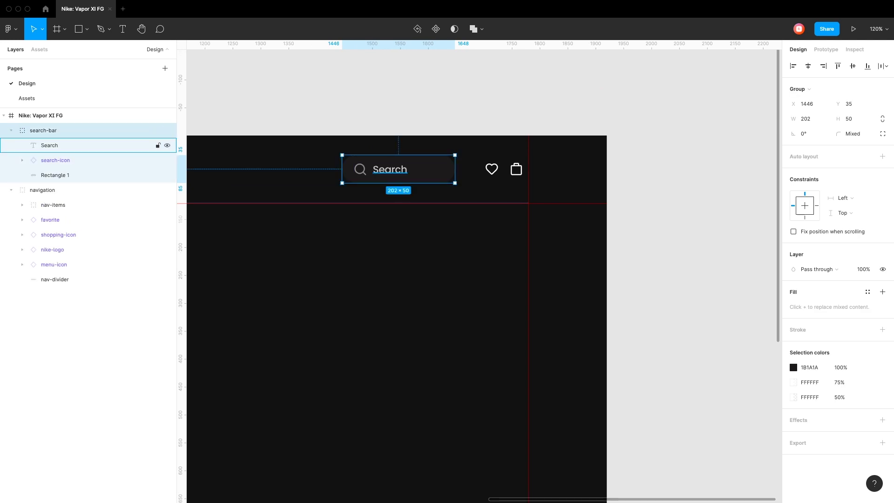
{"action": "type", "text": "text"}
{"action": "key", "text": "Tab"}
{"action": "key", "text": "Tab"}
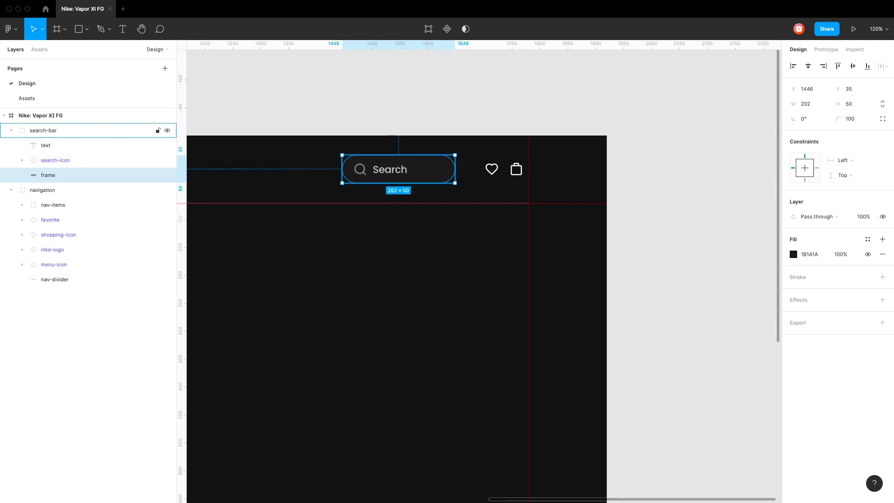
Move search-bar into the navigation group and reorder its icon layers.
{"action": "left_click", "coordinate": [43, 130]}
{"action": "left_click", "coordinate": [11, 130]}
{"action": "left_click_drag", "start_coordinate": [54, 131], "coordinate": [54, 158]}
{"action": "mouse_move", "coordinate": [58, 190]}
{"action": "left_mouse_down"}
{"action": "mouse_move", "coordinate": [58, 205]}
{"action": "mouse_move", "coordinate": [53, 175]}
{"action": "mouse_move", "coordinate": [52, 189]}
{"action": "left_mouse_up"}
{"action": "left_click", "coordinate": [55, 235]}
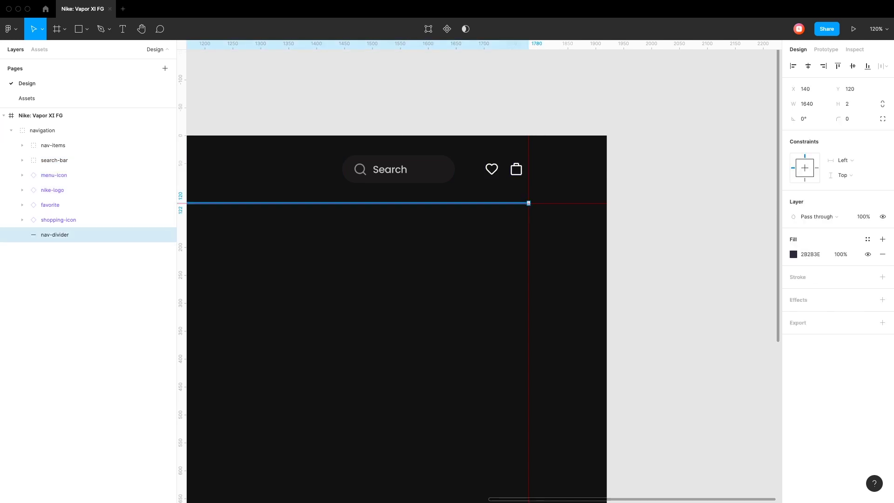
{"action": "key", "text": "Escape"}
{"action": "key", "text": "shift+1"}
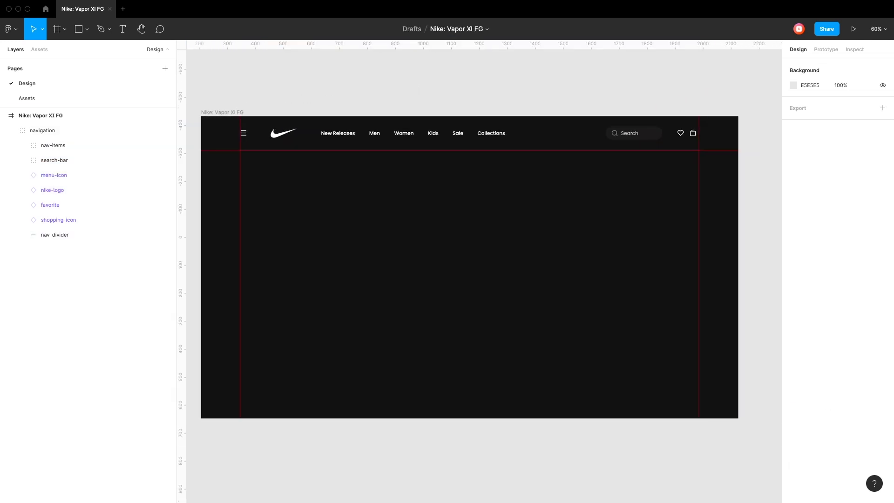
Lock navigation, then set Nike Mercurial to SemiBold at the left margin below the header.
{"action": "left_click", "coordinate": [158, 130]}
{"action": "type", "text": "Nike Mercurial"}
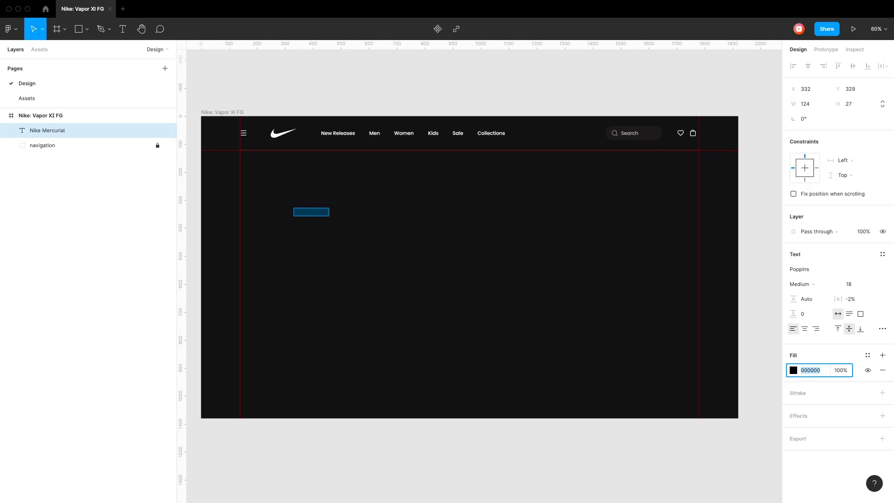
{"action": "left_click", "coordinate": [801, 284]}
{"action": "left_click", "coordinate": [805, 312]}
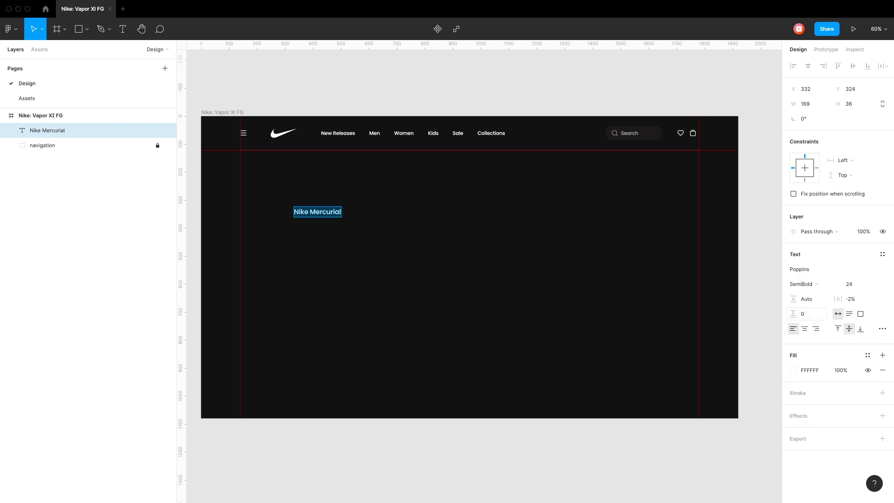
{"action": "left_click_drag", "start_coordinate": [317, 212], "coordinate": [269, 158]}
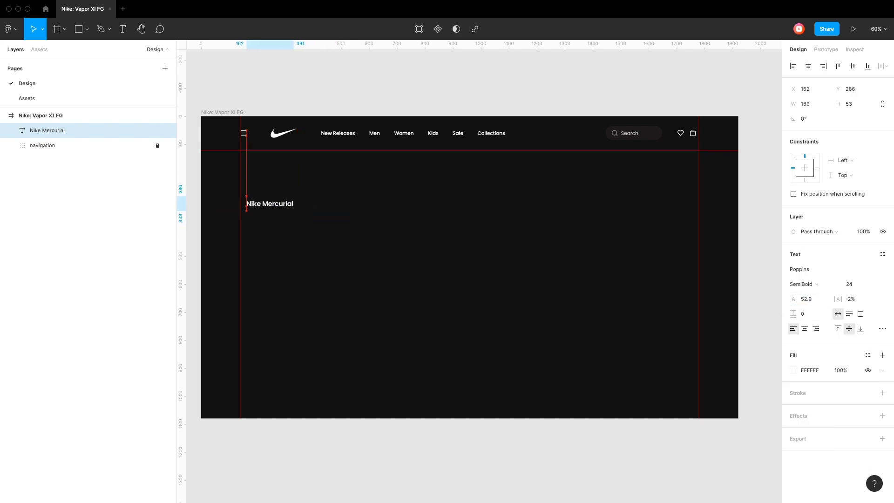
{"action": "key", "text": "shift+2"}
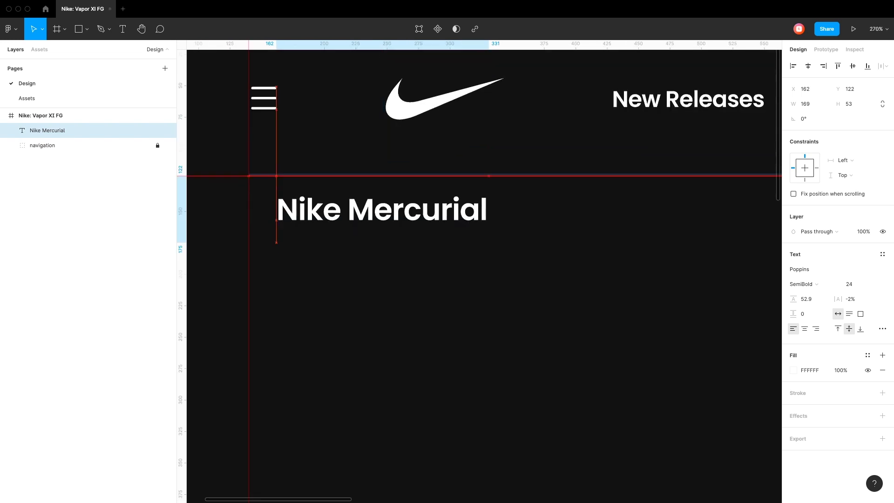
{"action": "key", "text": "shift+Down"}
{"action": "key", "text": "shift+Down"}
{"action": "key", "text": "shift+Down"}
{"action": "key", "text": "shift+Down"}
{"action": "key", "text": "shift+Down"}
{"action": "key", "text": "shift+Down"}
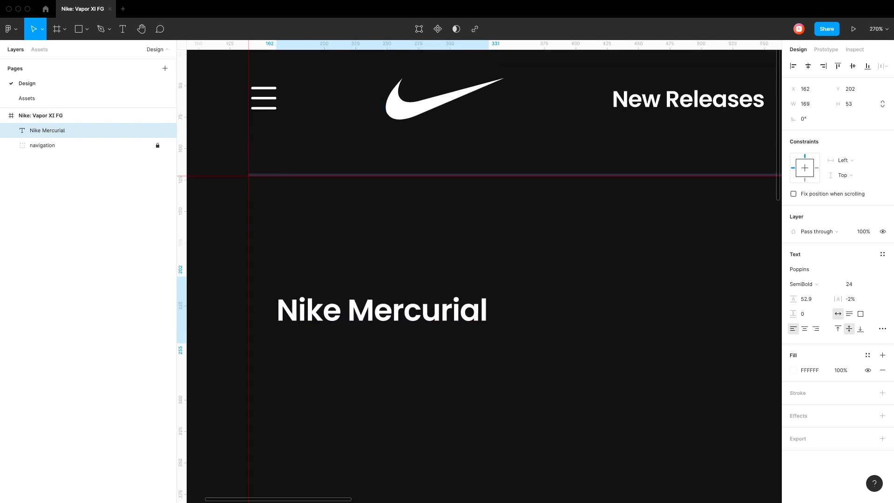
{"action": "key", "text": "shift+Down"}
{"action": "key", "text": "shift+Down"}
{"action": "key", "text": "shift+Down"}
{"action": "key", "text": "shift+Down"}
{"action": "key", "text": "shift+Down"}
{"action": "key", "text": "shift+Down"}
{"action": "key", "text": "shift+1"}
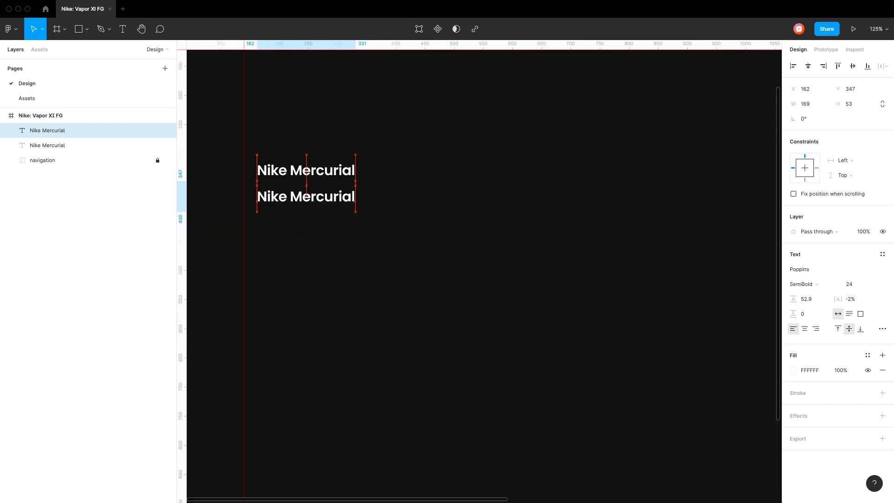
Add the large 'Vapor XI FG' heading text below Nike Mercurial.
{"action": "type", "text": "68Vapo"}
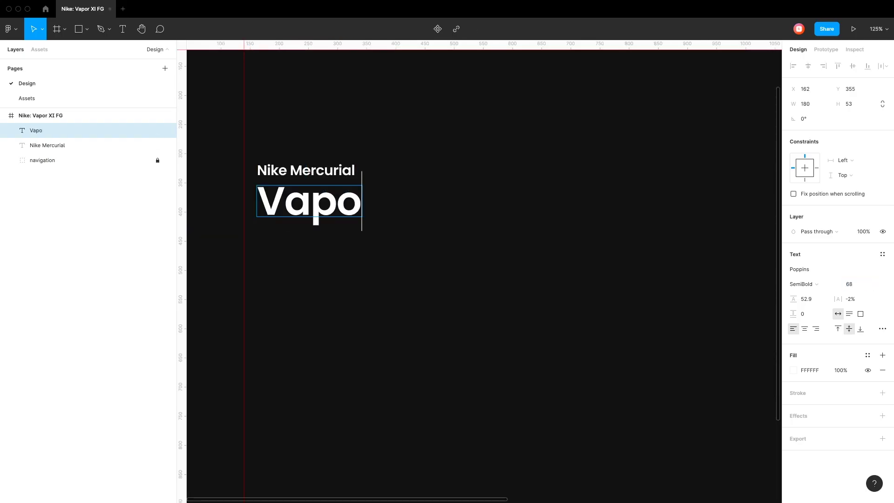
{"action": "type", "text": "r XI FG"}
{"action": "key", "text": "Escape"}
{"action": "key", "text": "Escape"}
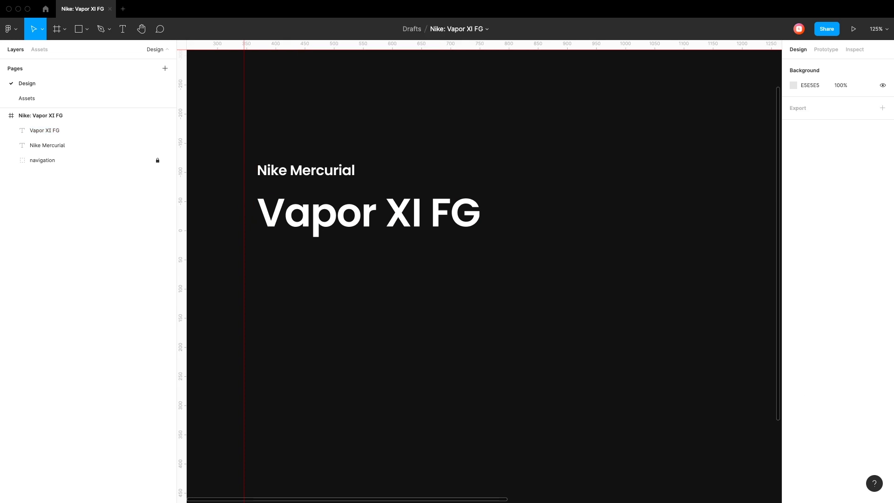
{"action": "key", "text": "shift+1"}
{"action": "double_click", "coordinate": [47, 145]}
Rename the Nike Mercurial layer tag and the heading layer title.
{"action": "type", "text": "tag"}
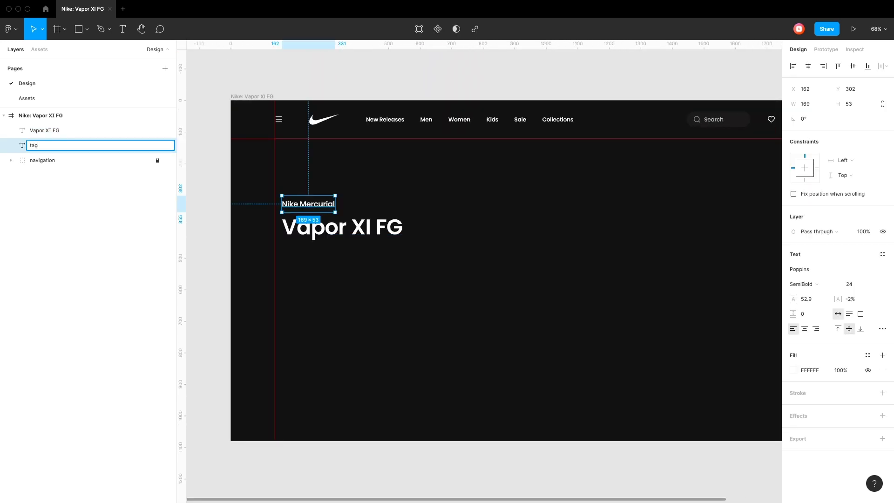
{"action": "key", "text": "shift+Tab"}
{"action": "type", "text": "tit"}
{"action": "key", "text": "Tab"}
Duplicate the tag text as a 'description' layer below the title, 18 Medium, 75% fill.
{"action": "key", "text": "ctrl+d"}
{"action": "key", "text": "ctrl+r"}
{"action": "type", "text": "description"}
{"action": "key", "text": "Return"}
{"action": "key", "text": "shift+2"}
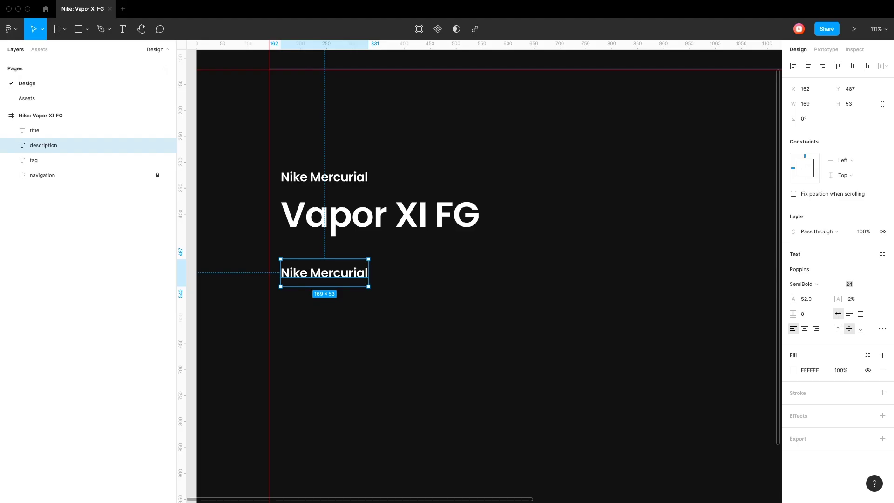
{"action": "type", "text": "18"}
{"action": "key", "text": "Tab"}
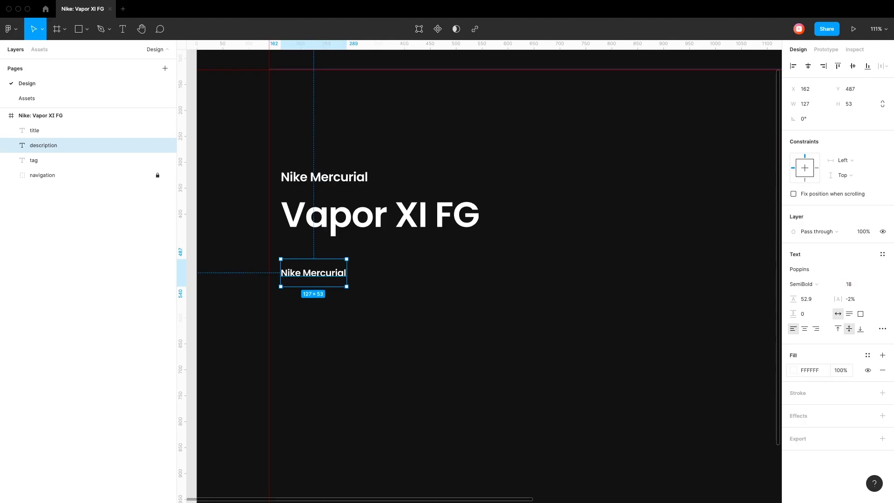
{"action": "key", "text": "Down"}
{"action": "key", "text": "Return"}
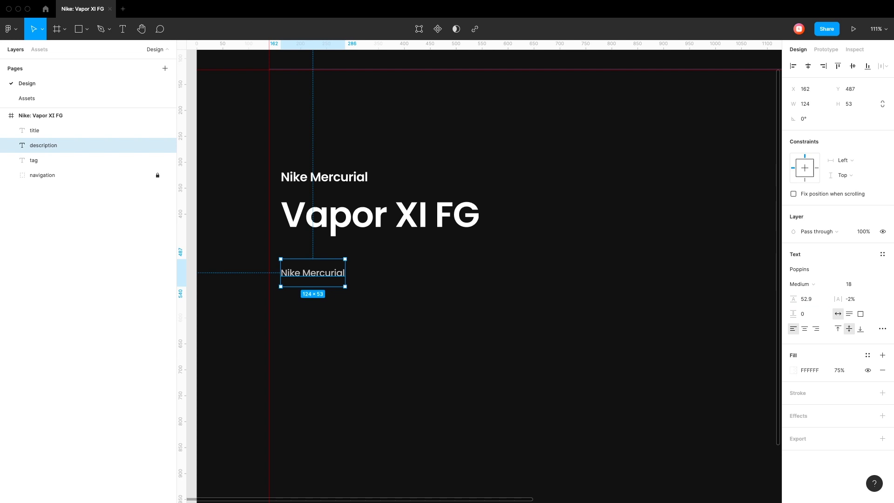
Type the two-line description about the Vapor XI football boot.
{"action": "key", "text": "Return"}
{"action": "type", "text": "The Men’s"}
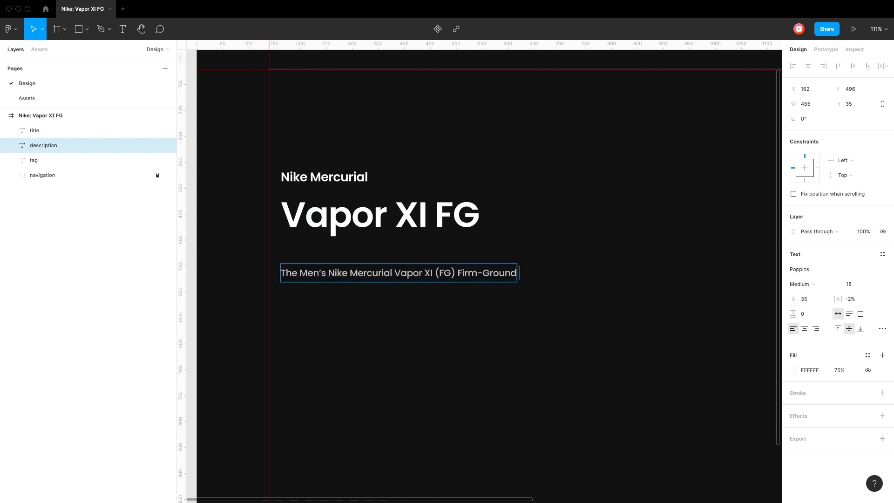
{"action": "type", "text": " Football"}
{"action": "key", "text": "Return"}
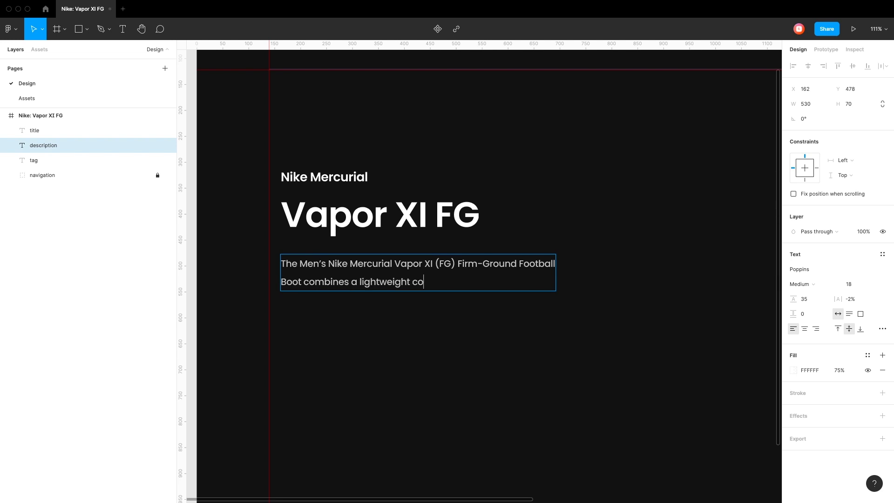
{"action": "key", "text": "Escape"}
{"action": "key", "text": "minus"}
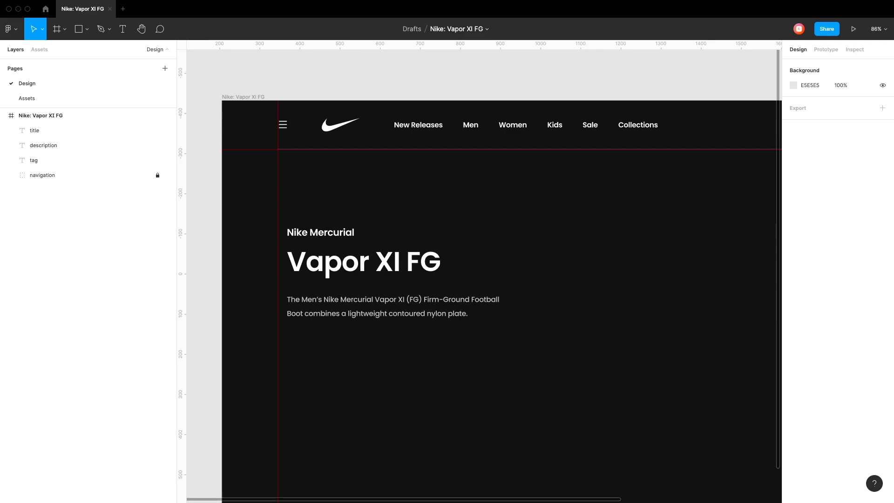
{"action": "left_click", "coordinate": [43, 145]}
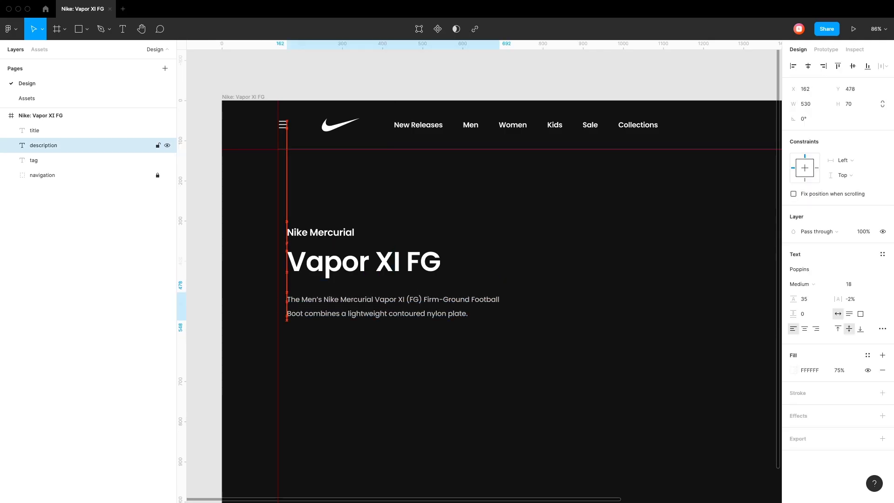
Draw a small rectangle below the title, then undo it.
{"action": "key", "text": "Escape"}
{"action": "scroll", "coordinate": [289, 282], "scroll_direction": "up", "scroll_amount": 10}
{"action": "key", "text": "r"}
{"action": "left_click_drag", "start_coordinate": [278, 287], "coordinate": [365, 320]}
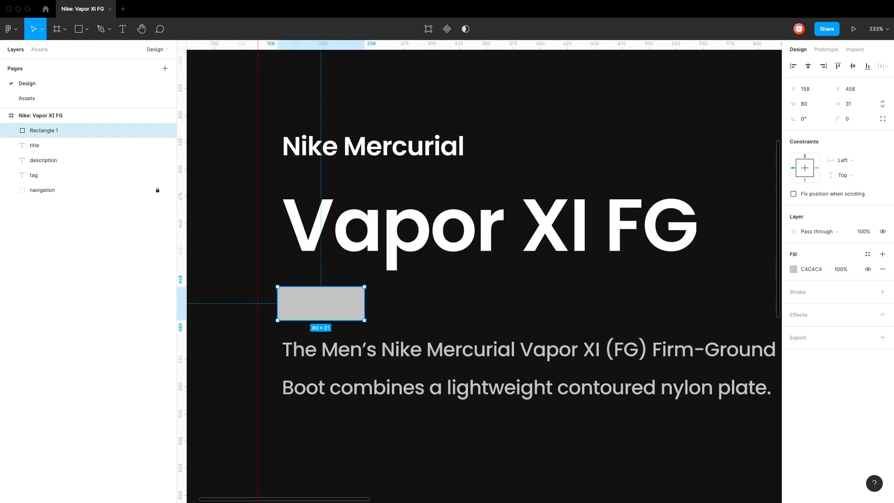
{"action": "key", "text": "ctrl+z"}
{"action": "key", "text": "ctrl+z"}
{"action": "key", "text": "ctrl+z"}
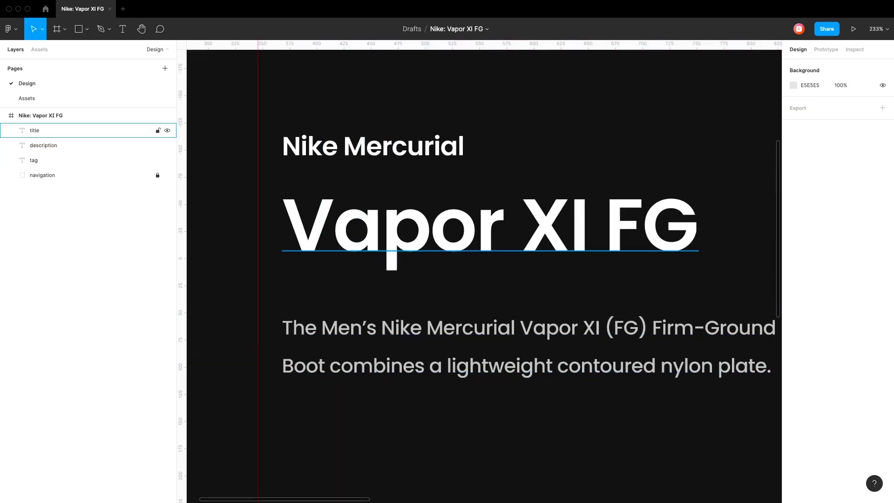
Paste the tag text below the description as a struck-through €210 at 25% fill, named price-old.
{"action": "scroll", "coordinate": [356, 289], "scroll_direction": "down", "scroll_amount": 5}
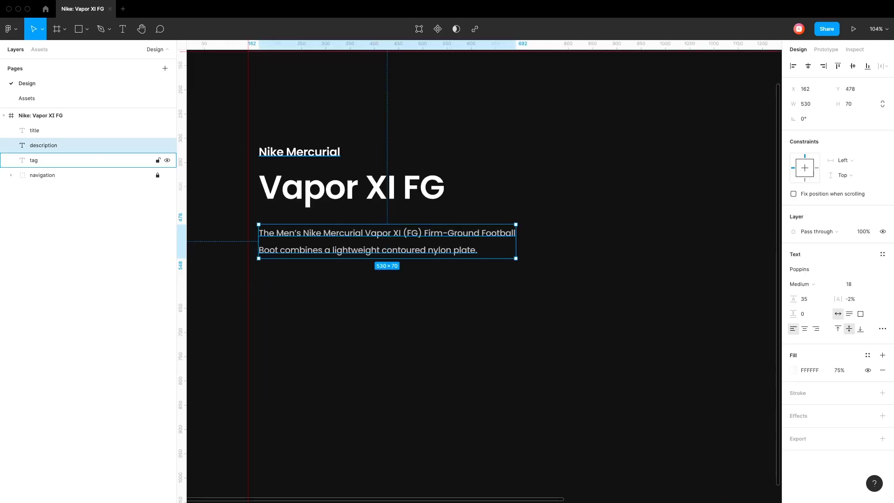
{"action": "key", "text": "ctrl+v"}
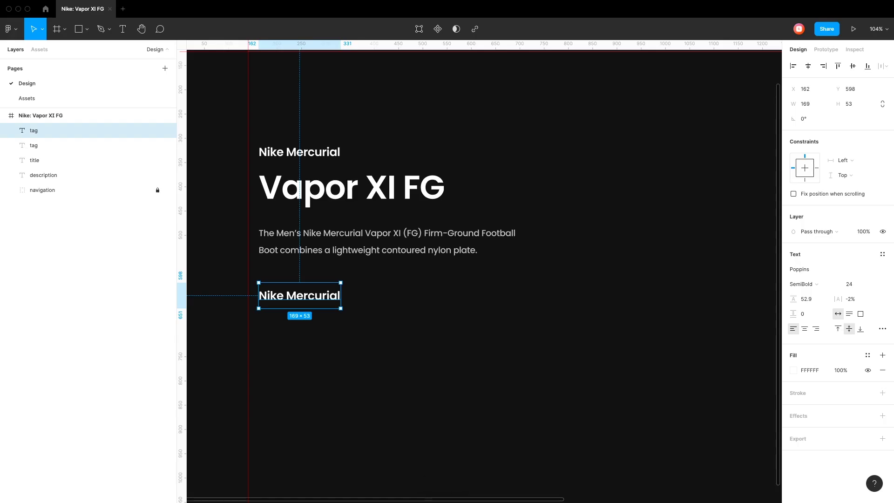
{"action": "left_click", "coordinate": [882, 328]}
{"action": "key", "text": "Return"}
{"action": "type", "text": "€210"}
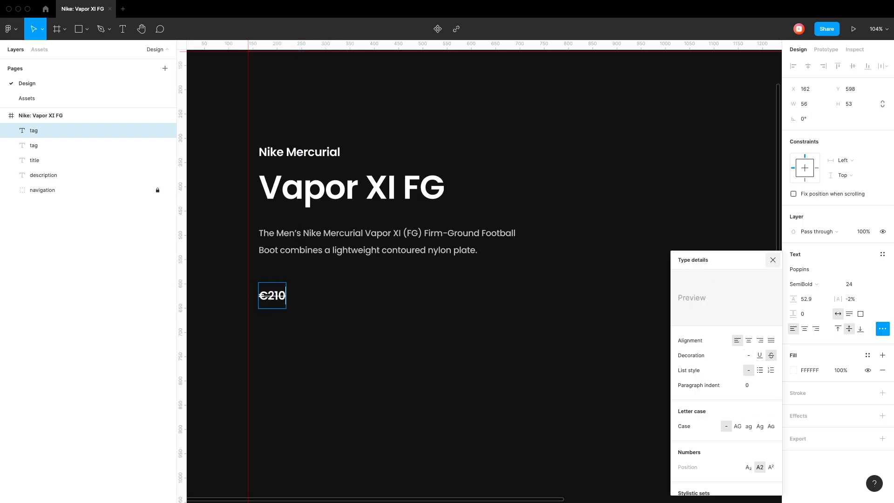
{"action": "left_click", "coordinate": [840, 370]}
{"action": "type", "text": "25"}
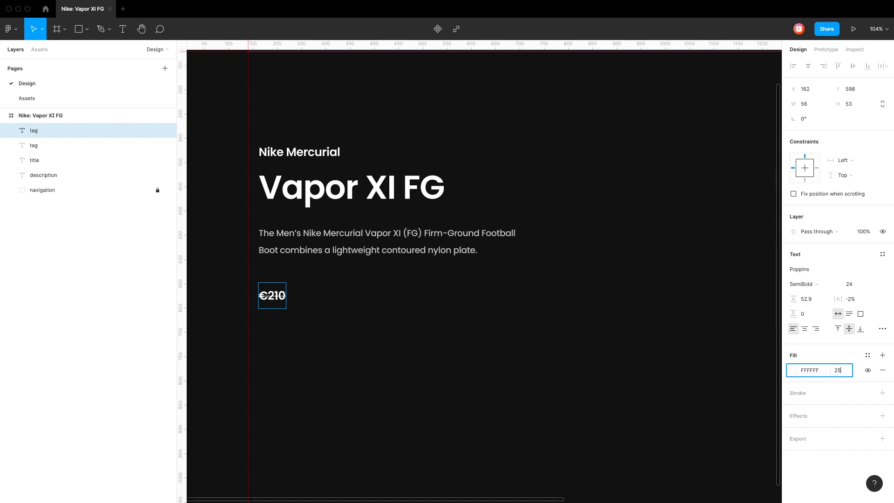
{"action": "double_click", "coordinate": [34, 130]}
{"action": "type", "text": "price-old"}
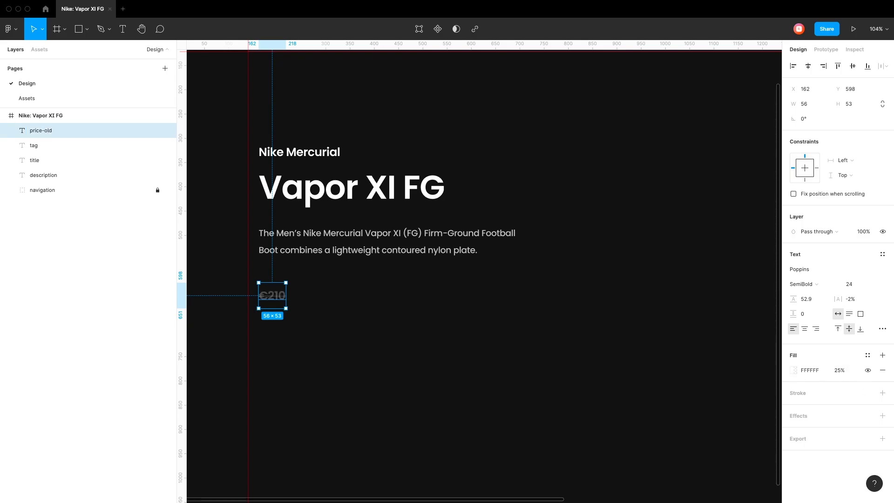
Duplicate it as a 48 px €170 price named price-new, placed beside the old price.
{"action": "key", "text": "ctrl+d"}
{"action": "scroll", "coordinate": [361, 286], "scroll_direction": "up", "scroll_amount": 3}
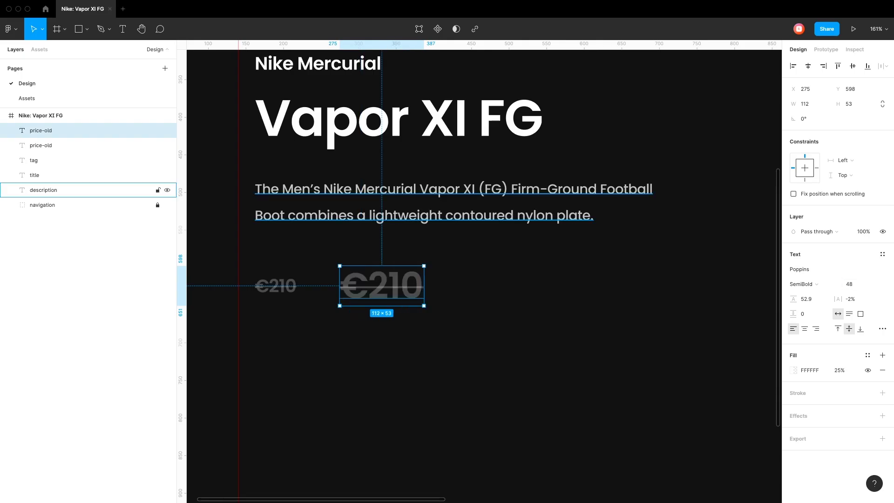
{"action": "left_click", "coordinate": [882, 329]}
{"action": "key", "text": "Return"}
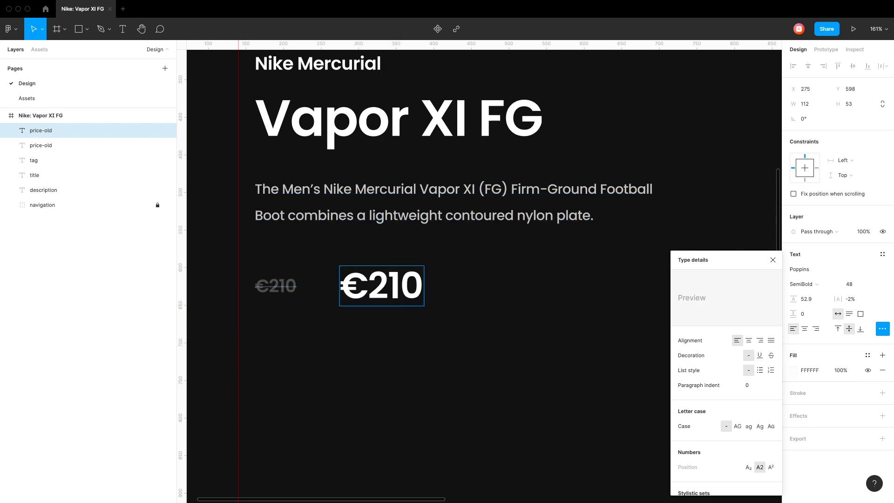
{"action": "key", "text": "ctrl+r"}
{"action": "type", "text": "price-new"}
{"action": "key", "text": "Return"}
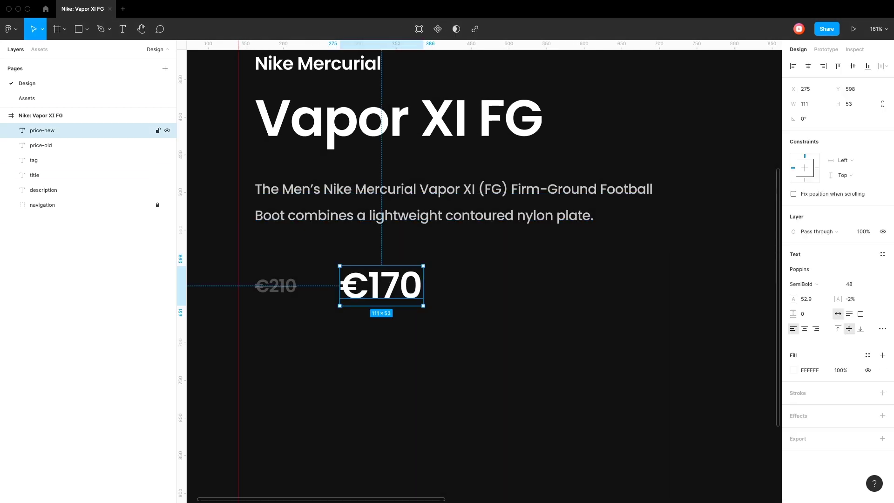
{"action": "left_click_drag", "start_coordinate": [382, 285], "coordinate": [346, 285]}
{"action": "key", "text": "Escape"}
{"action": "key", "text": "shift+1"}
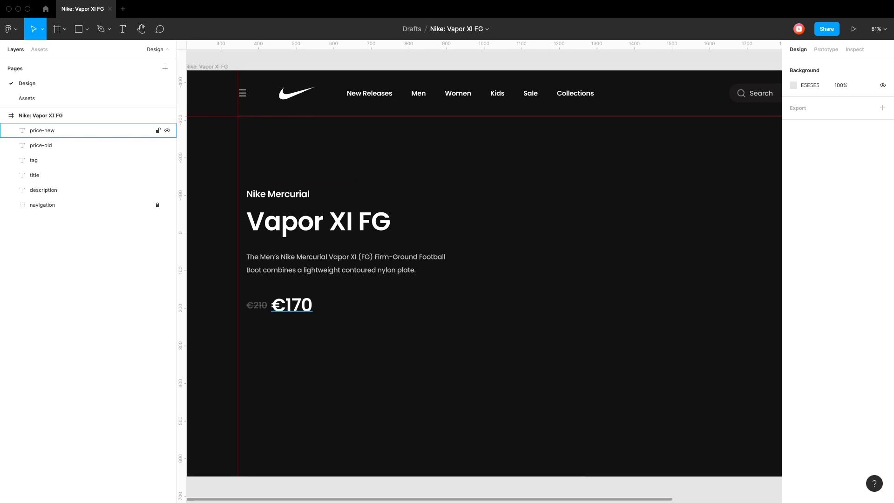
Check spacing with a temporary rectangle, remove it, then group both prices as price.
{"action": "key", "text": "r"}
{"action": "scroll", "coordinate": [485, 270], "scroll_direction": "up", "scroll_amount": 5}
{"action": "left_click_drag", "start_coordinate": [291, 222], "coordinate": [335, 310]}
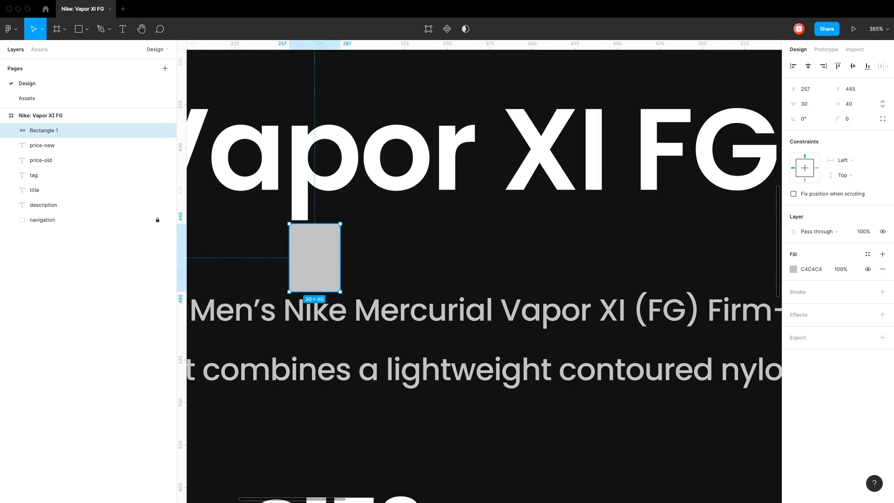
{"action": "key", "text": "shift+1"}
{"action": "key", "text": "Delete"}
{"action": "left_click", "coordinate": [70, 145]}
{"action": "left_click", "coordinate": [70, 130], "text": "shift"}
{"action": "key", "text": "ctrl+g"}
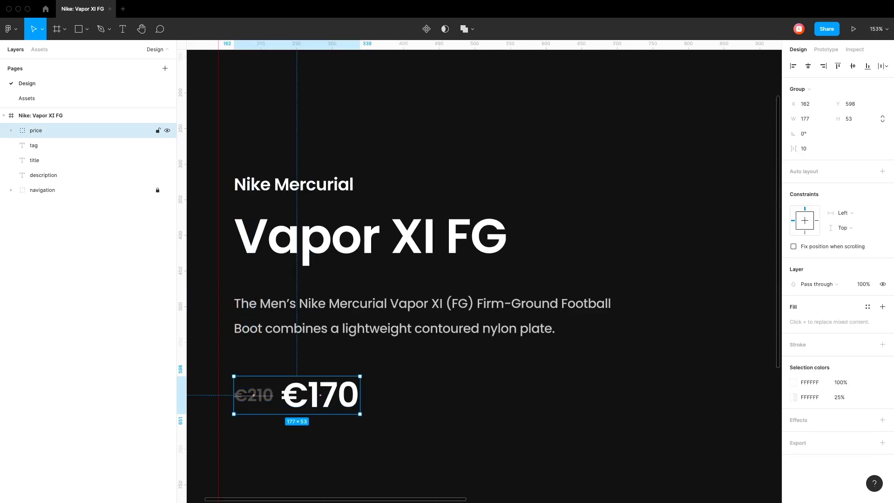
{"action": "key", "text": "Escape"}
{"action": "key", "text": "shift+1"}
{"action": "scroll", "coordinate": [321, 395], "scroll_direction": "up", "scroll_amount": 3}
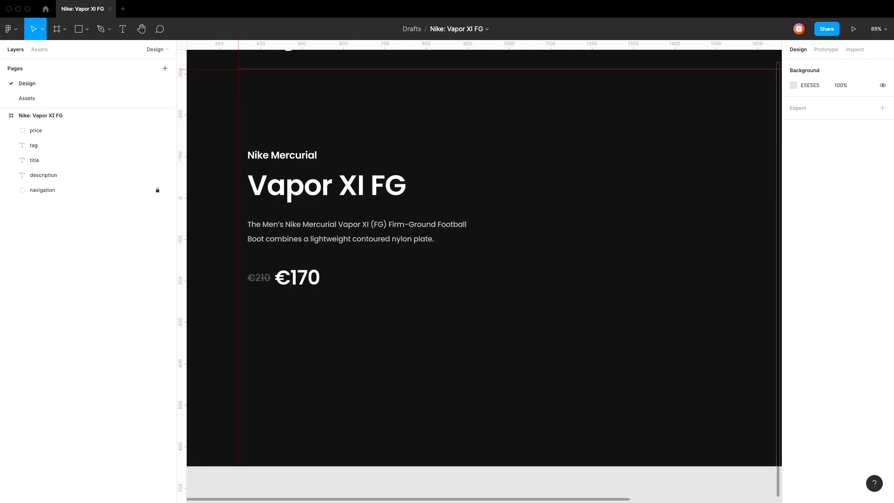
Draw a 188×55 red EB4149 button rectangle 50 px below the prices.
{"action": "scroll", "coordinate": [270, 346], "scroll_direction": "up", "scroll_amount": 3}
{"action": "key", "text": "r"}
{"action": "left_click_drag", "start_coordinate": [241, 307], "coordinate": [344, 336]}
{"action": "type", "text": "EB41"}
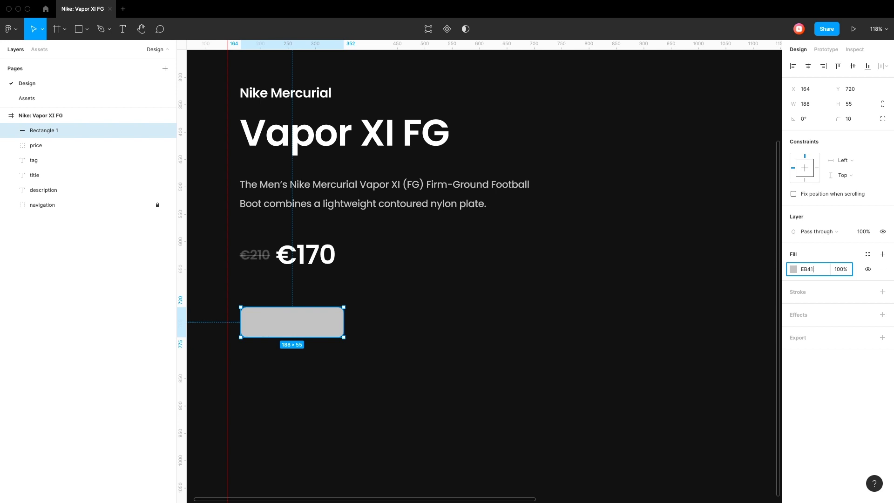
{"action": "type", "text": "49"}
{"action": "key", "text": "Return"}
{"action": "left_click_drag", "start_coordinate": [292, 321], "coordinate": [291, 311]}
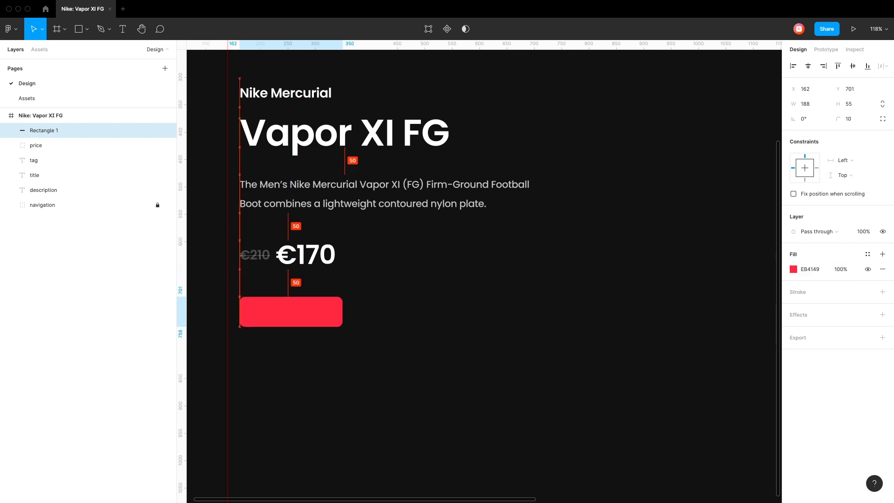
{"action": "key", "text": "Escape"}
Add a white 'Get this product' label on the button with 0% letter spacing.
{"action": "key", "text": "t"}
{"action": "left_click", "coordinate": [270, 312]}
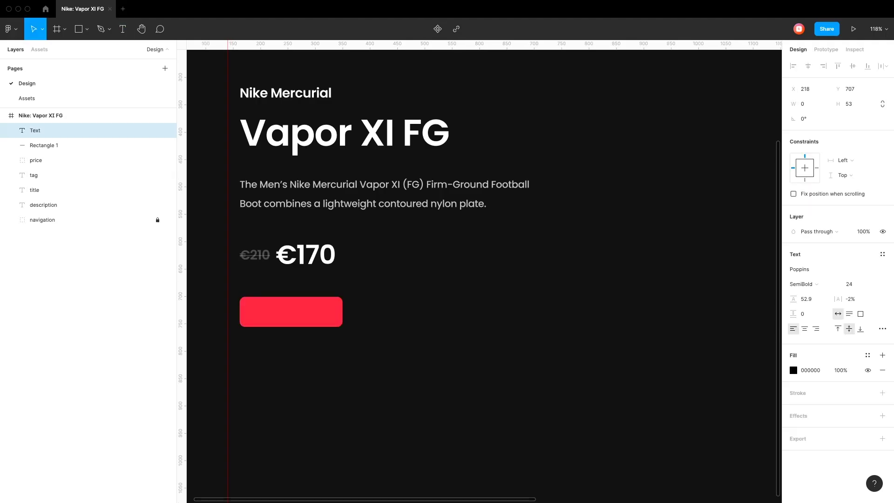
{"action": "type", "text": "Get this product"}
{"action": "key", "text": "Escape"}
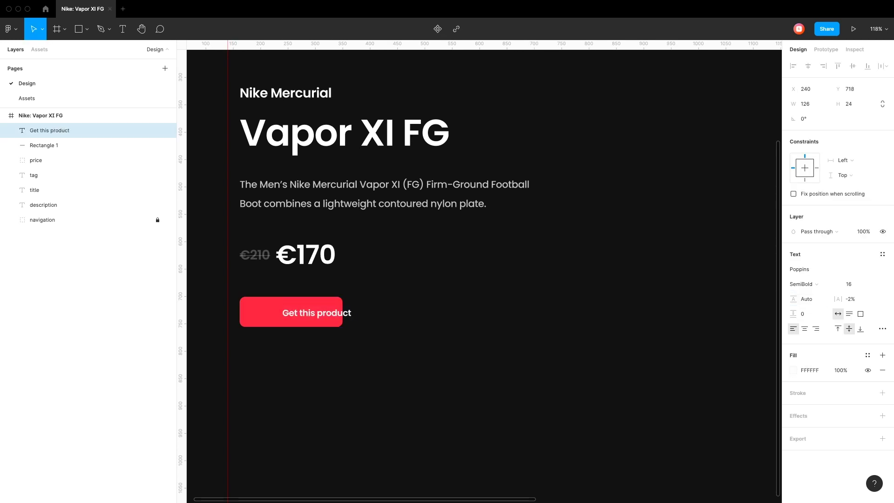
{"action": "type", "text": "0"}
{"action": "key", "text": "Return"}
{"action": "key", "text": "Escape"}
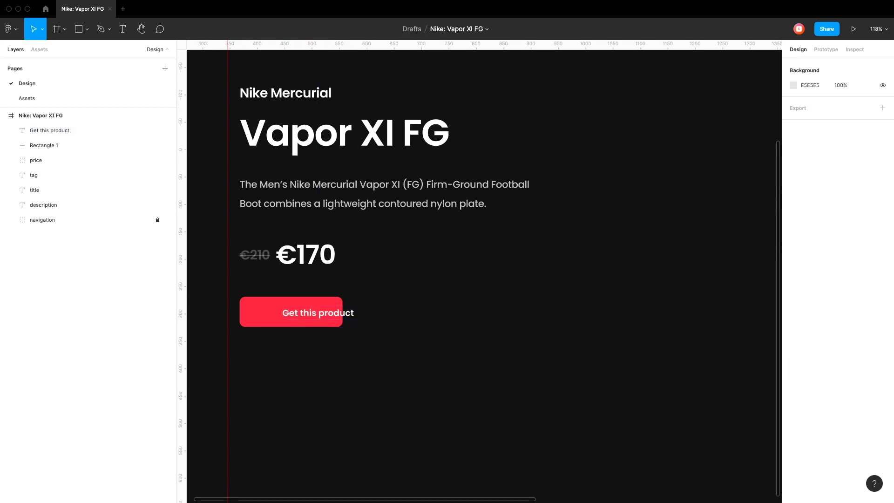
Group the label and red rectangle together as the cta button.
{"action": "left_click", "coordinate": [49, 130]}
{"action": "scroll", "coordinate": [229, 322], "scroll_direction": "up", "scroll_amount": 5}
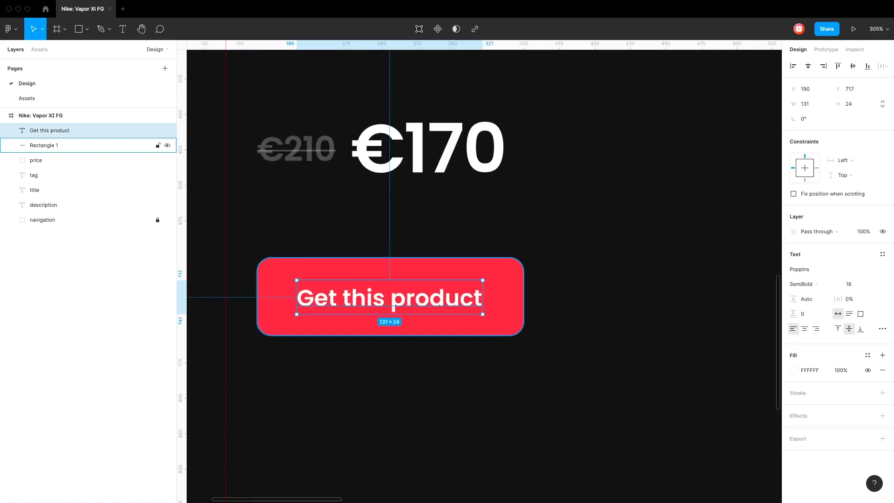
{"action": "left_click", "coordinate": [44, 145], "text": "shift"}
{"action": "key", "text": "ctrl+g"}
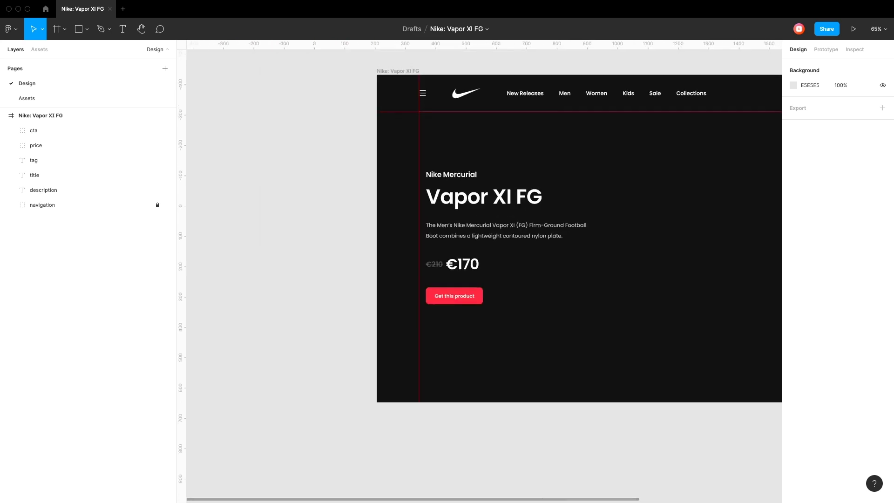
Group all the hero content layers and name the group body.
{"action": "left_click", "coordinate": [44, 190], "text": "shift"}
{"action": "key", "text": "ctrl+g"}
{"action": "double_click", "coordinate": [35, 130]}
{"action": "type", "text": "body"}
{"action": "key", "text": "Return"}
{"action": "key", "text": "ctrl+bracketleft"}
Give the Nike Mercurial tag an EB4149 linear gradient fading to transparent, then lock body.
{"action": "key", "text": "Return"}
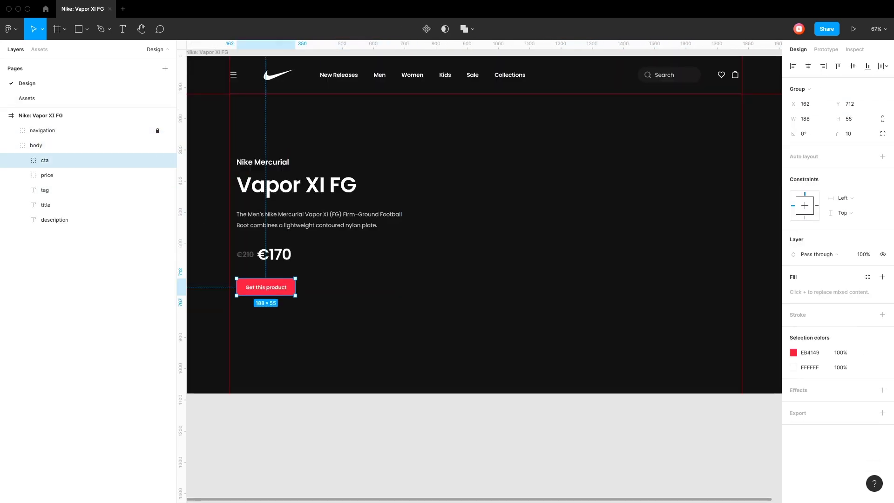
{"action": "key", "text": "Tab"}
{"action": "key", "text": "Tab"}
{"action": "key", "text": "ctrl+alt+v"}
{"action": "left_click", "coordinate": [793, 355]}
{"action": "scroll", "coordinate": [234, 147], "scroll_direction": "up", "scroll_amount": 5}
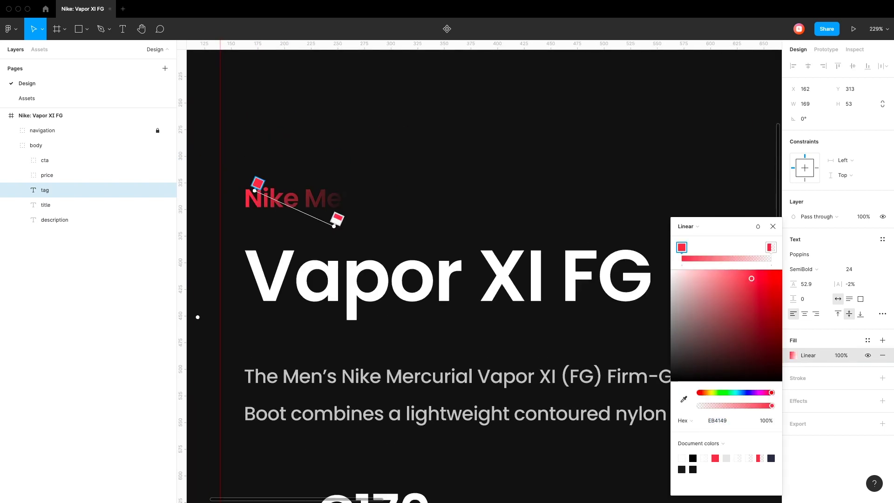
{"action": "left_click_drag", "start_coordinate": [412, 192], "coordinate": [447, 189]}
{"action": "key", "text": "Escape"}
{"action": "key", "text": "shift+1"}
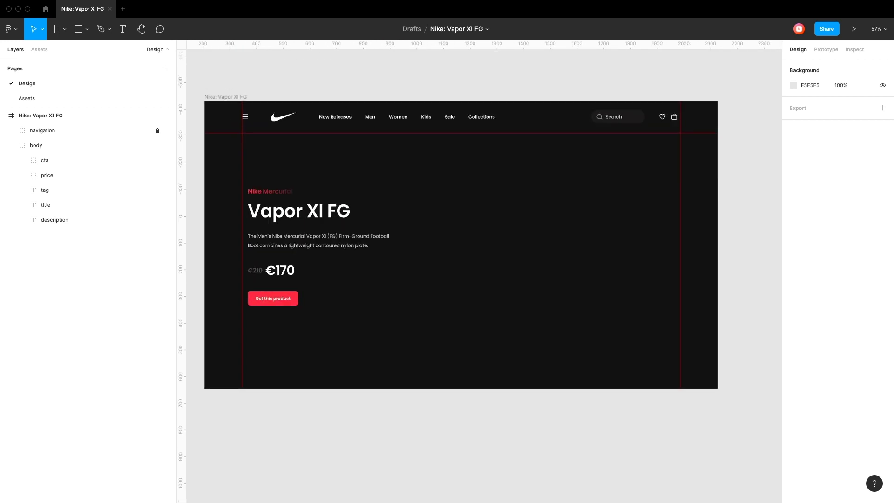
{"action": "key", "text": "shift+1"}
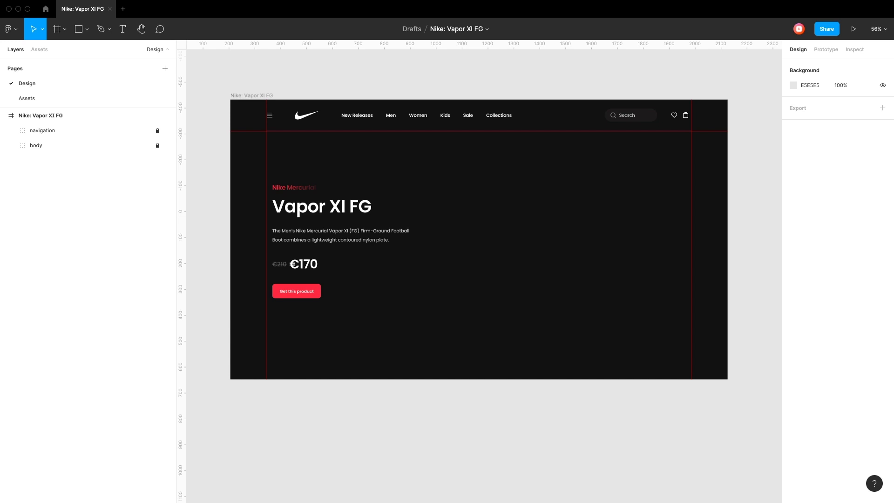
Drag the shoe component from Assets onto the hero's right side at X 922, Y 137.
{"action": "key", "text": "alt+2"}
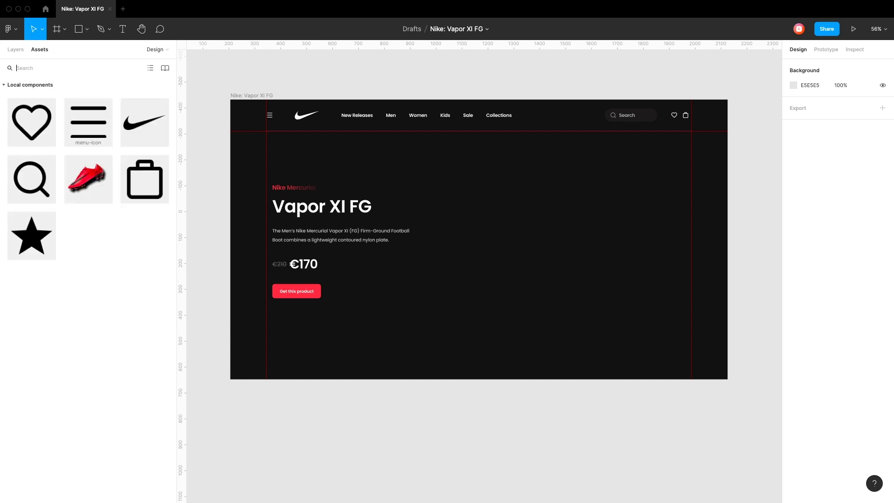
{"action": "left_click_drag", "start_coordinate": [88, 179], "coordinate": [578, 253]}
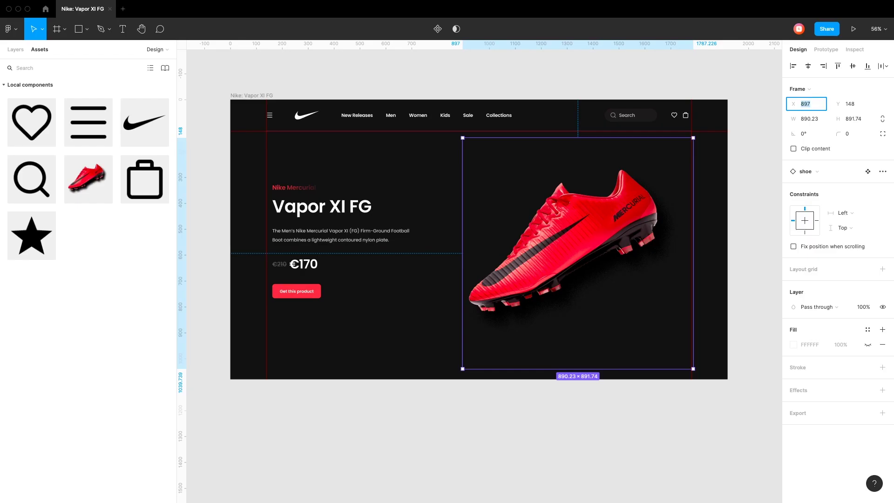
{"action": "type", "text": "922"}
{"action": "key", "text": "Tab"}
{"action": "type", "text": "140"}
{"action": "key", "text": "Return"}
{"action": "key", "text": "Escape"}
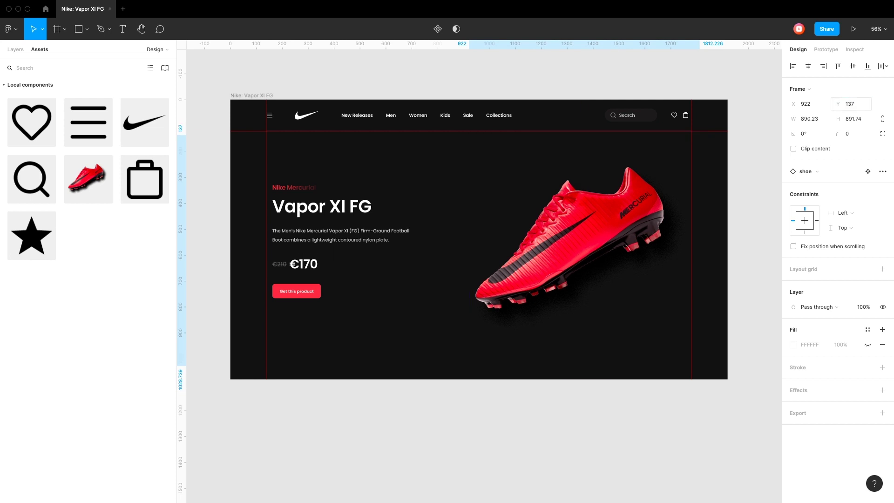
{"action": "key", "text": "alt+1"}
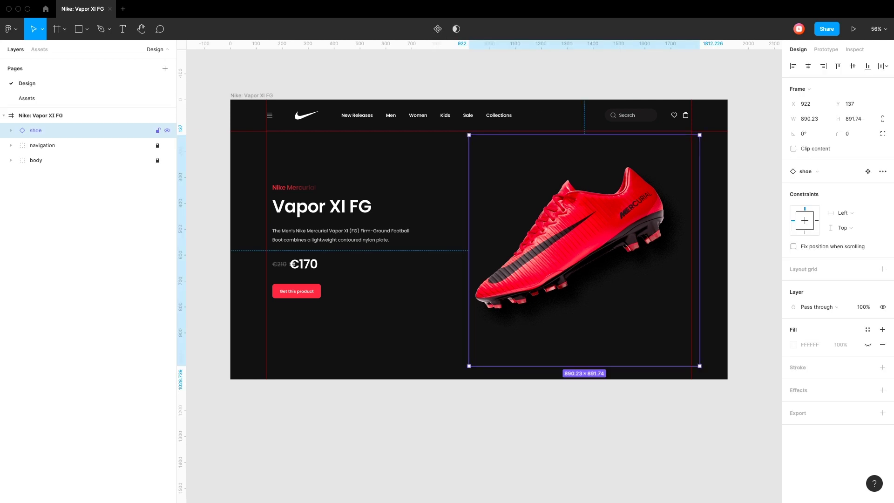
{"action": "key", "text": "Escape"}
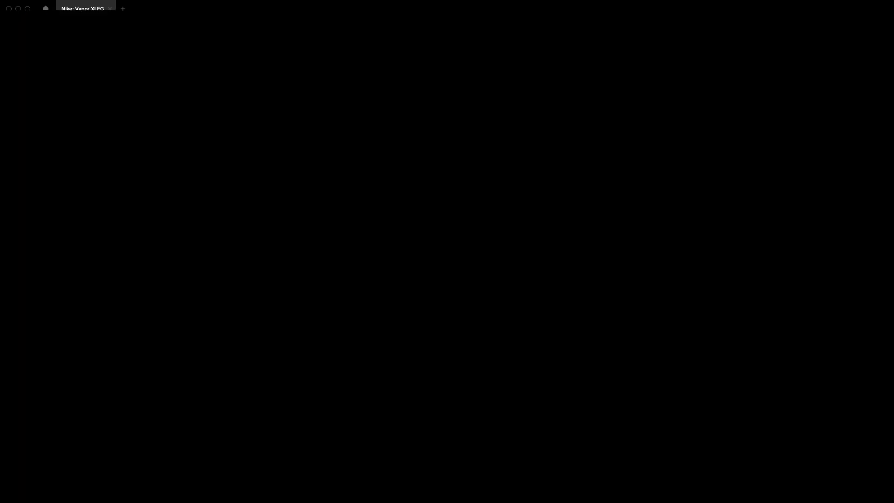
Make the rectangle a 3×50 white FFFFFF bar named slide-1.
{"action": "type", "text": "3"}
{"action": "key", "text": "Tab"}
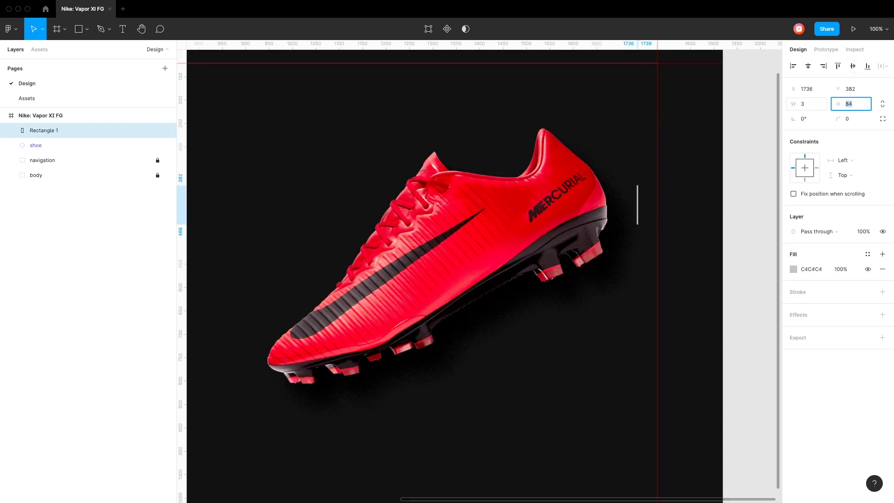
{"action": "type", "text": "50"}
{"action": "key", "text": "Return"}
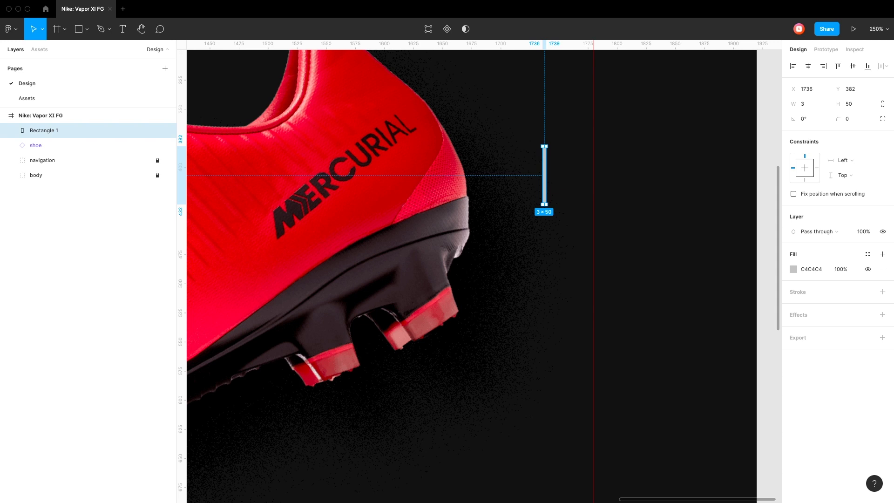
{"action": "type", "text": "FFFFFF"}
{"action": "key", "text": "ctrl+r"}
{"action": "type", "text": "slide-1"}
{"action": "key", "text": "Return"}
Duplicate the bar twice, naming the copies slide-2 and slide-3.
{"action": "key", "text": "ctrl+c"}
{"action": "key", "text": "ctrl+v"}
{"action": "key", "text": "ctrl+r"}
{"action": "type", "text": "slide-2"}
{"action": "key", "text": "ctrl+v"}
{"action": "key", "text": "ctrl+r"}
{"action": "type", "text": "slide-3"}
{"action": "key", "text": "shift+2"}
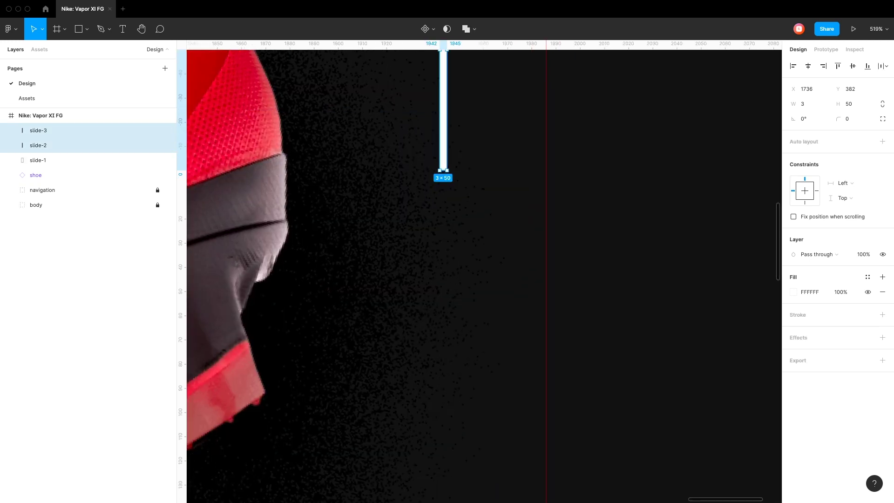
Select all three slide bars and group them.
{"action": "left_click", "coordinate": [36, 175]}
{"action": "left_click", "coordinate": [39, 130]}
{"action": "key", "text": "shift+2"}
{"action": "scroll", "coordinate": [438, 298], "scroll_direction": "down", "scroll_amount": 5}
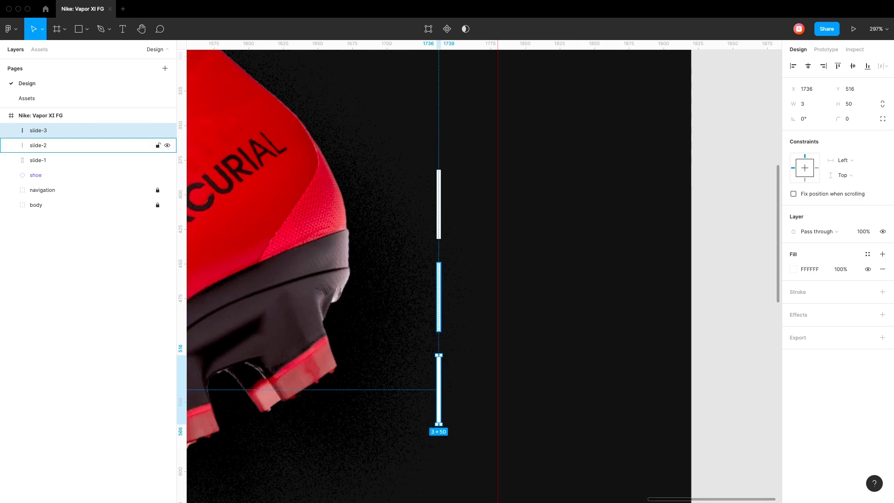
{"action": "left_click", "coordinate": [38, 145], "text": "shift"}
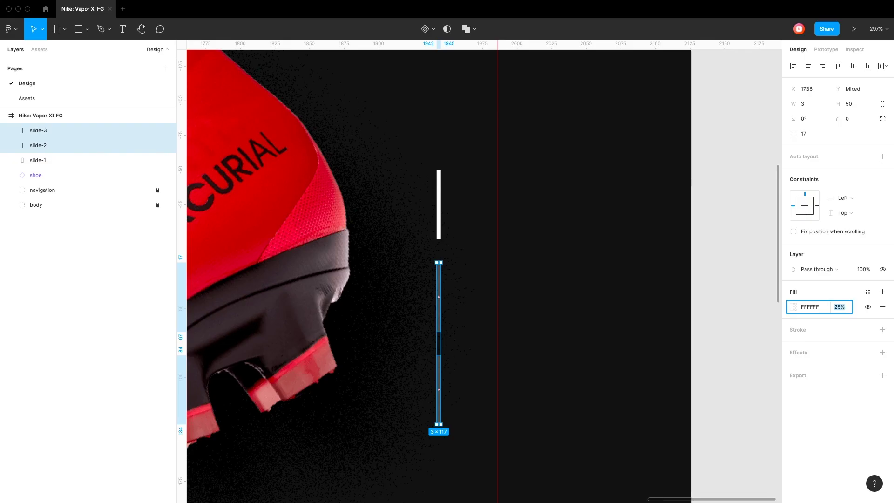
{"action": "scroll", "coordinate": [439, 298], "scroll_direction": "down", "scroll_amount": 10}
{"action": "left_click", "coordinate": [39, 161], "text": "shift"}
{"action": "key", "text": "ctrl+g"}
Rename the bar group to slider and zoom out to the whole frame.
{"action": "double_click", "coordinate": [36, 130]}
{"action": "type", "text": "slider"}
{"action": "key", "text": "Return"}
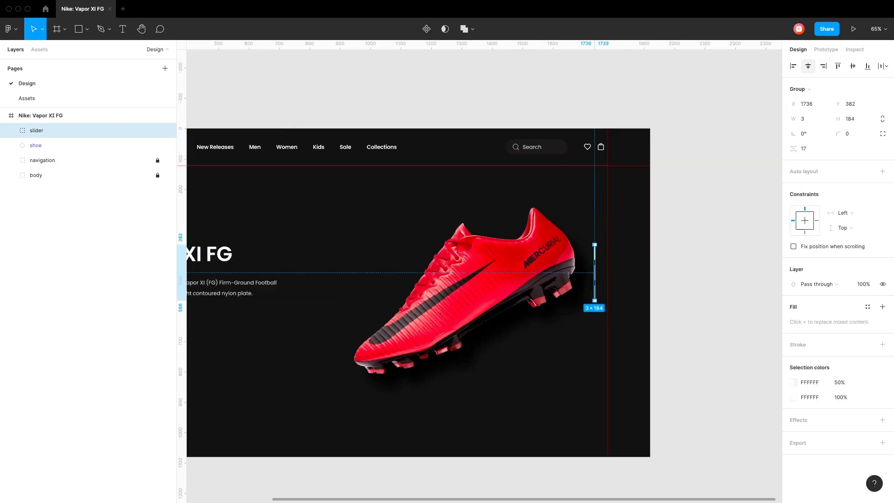
{"action": "scroll", "coordinate": [484, 270], "scroll_direction": "down", "scroll_amount": 3}
{"action": "scroll", "coordinate": [485, 270], "scroll_direction": "up", "scroll_amount": 8}
{"action": "left_click", "coordinate": [36, 130]}
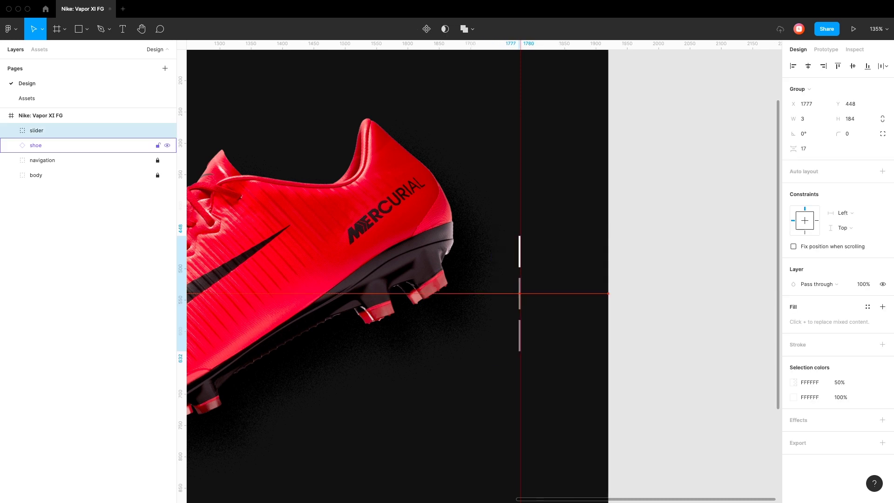
{"action": "scroll", "coordinate": [484, 274], "scroll_direction": "up", "scroll_amount": 2}
{"action": "key", "text": "Escape"}
{"action": "key", "text": "shift+1"}
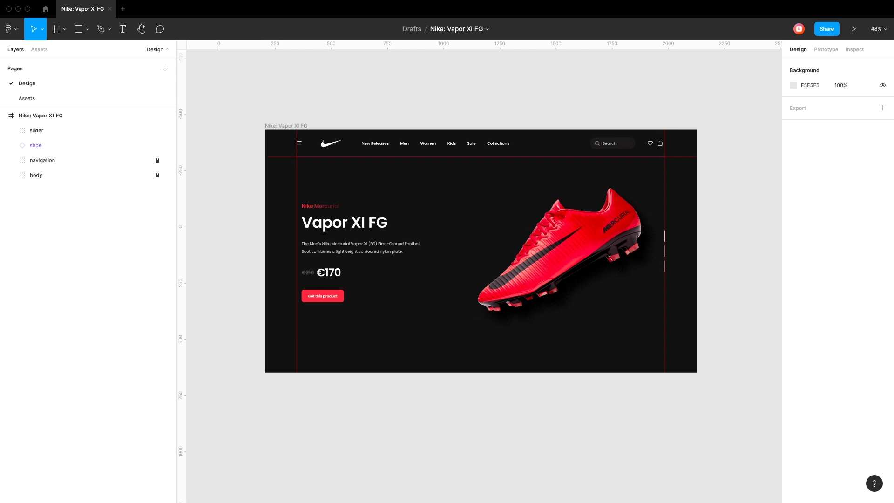
Draw a circle over the shoe, move it down a layer, and name it circle-1.
{"action": "scroll", "coordinate": [487, 212], "scroll_direction": "up", "scroll_amount": 2}
{"action": "key", "text": "o"}
{"action": "left_click_drag", "start_coordinate": [457, 147], "coordinate": [618, 308]}
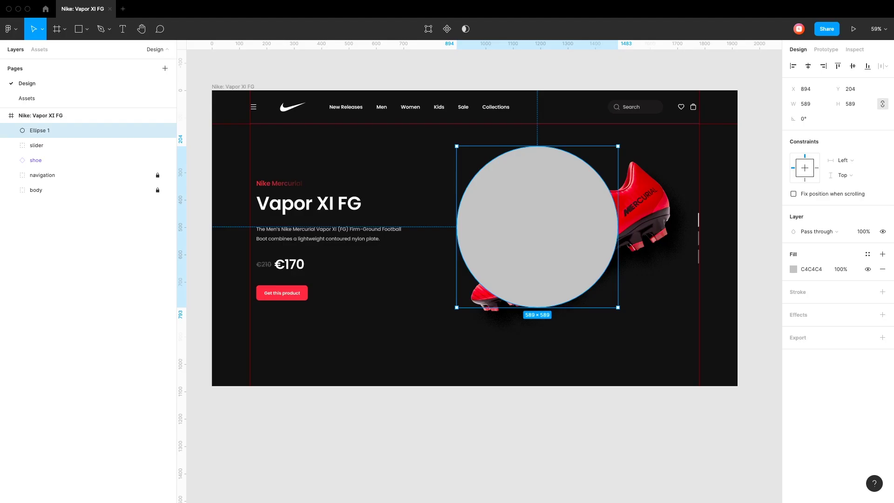
{"action": "left_click_drag", "start_coordinate": [537, 227], "coordinate": [580, 233]}
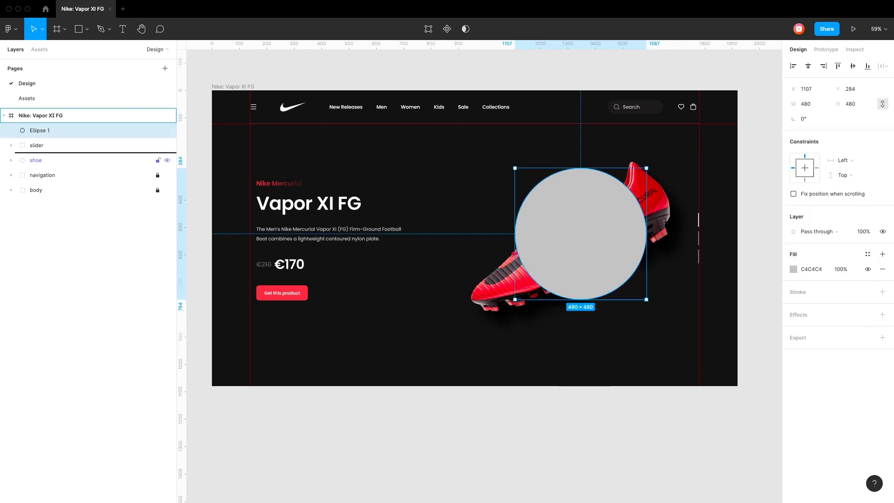
{"action": "key", "text": "ctrl+["}
{"action": "left_click", "coordinate": [35, 160], "text": "shift"}
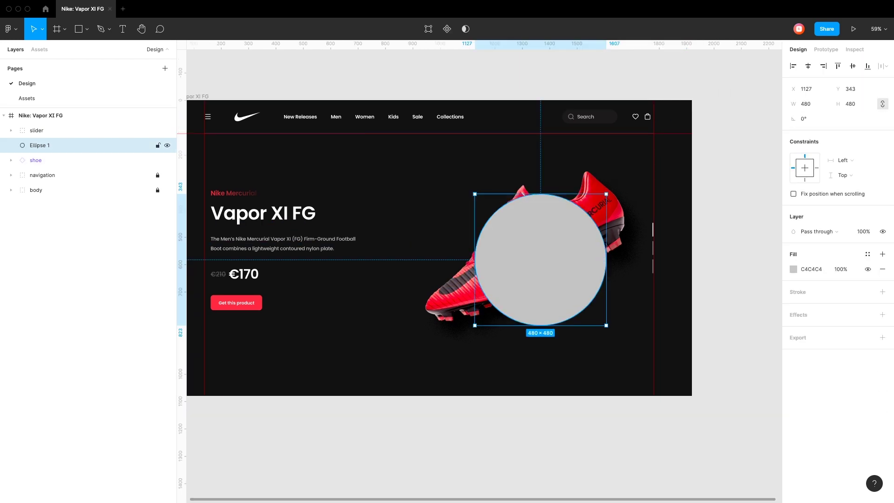
{"action": "double_click", "coordinate": [40, 145]}
{"action": "type", "text": "circle-"}
{"action": "key", "text": "Return"}
Duplicate the circle as circle-2 and enlarge circle-1 to 650.
{"action": "key", "text": "ctrl+d"}
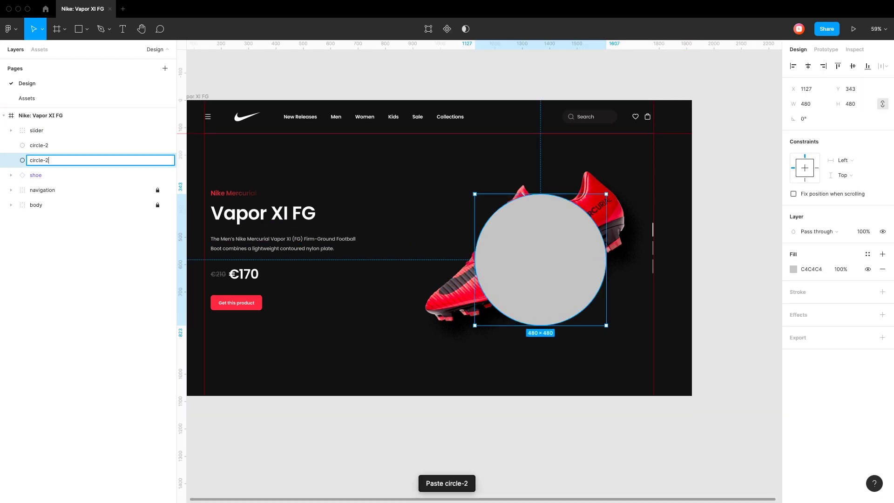
{"action": "left_click", "coordinate": [70, 145]}
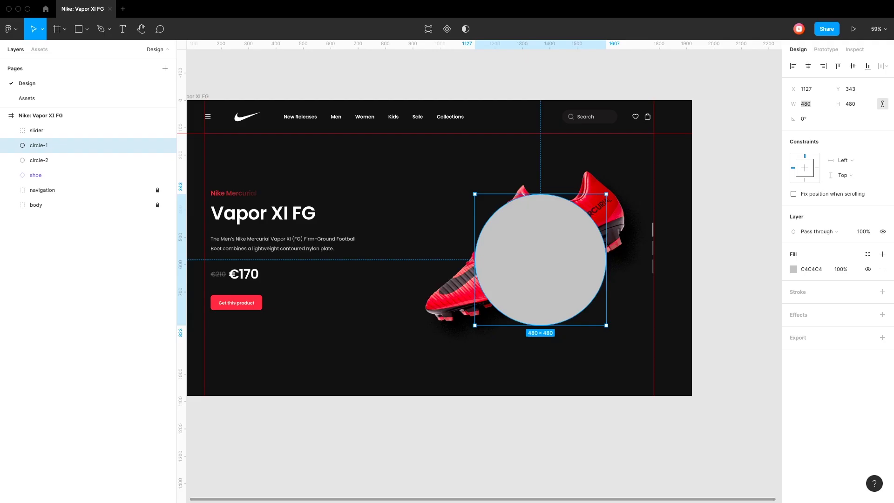
{"action": "type", "text": "640"}
{"action": "key", "text": "Return"}
{"action": "left_click", "coordinate": [35, 160], "text": "shift"}
{"action": "key", "text": "Escape"}
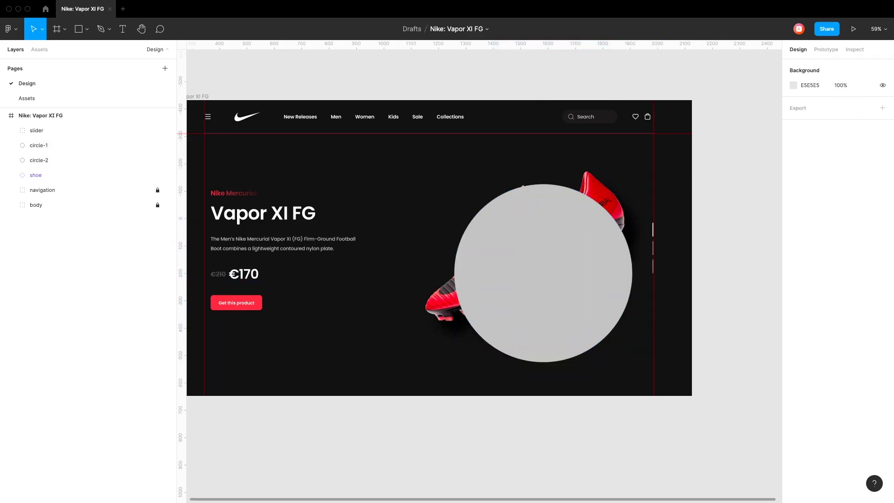
{"action": "scroll", "coordinate": [545, 272], "scroll_direction": "up", "scroll_amount": 1}
{"action": "scroll", "coordinate": [484, 270], "scroll_direction": "down", "scroll_amount": 2}
Fill the circles red EB4149 and give both an angular gradient.
{"action": "left_click", "coordinate": [46, 145]}
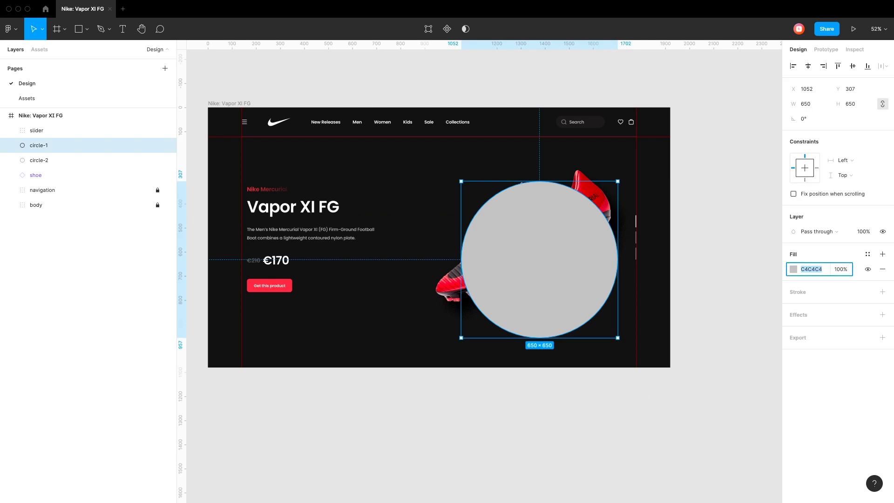
{"action": "type", "text": "EB4149"}
{"action": "key", "text": "Return"}
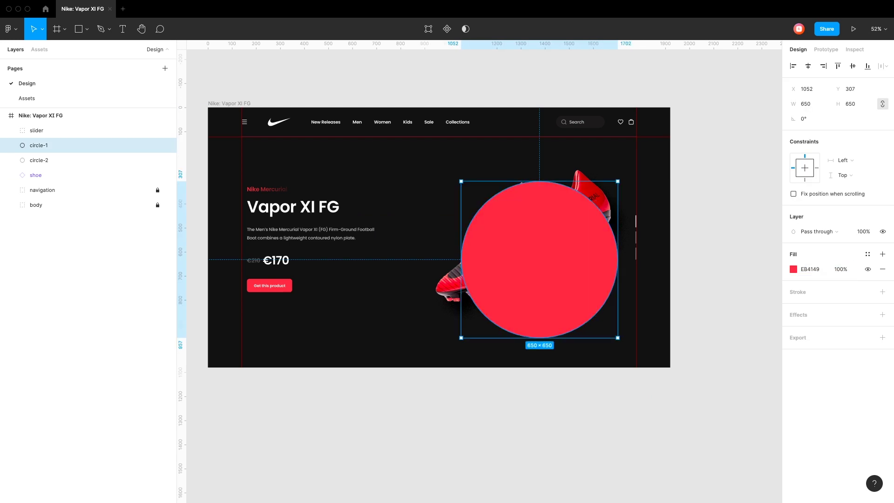
{"action": "type", "text": "-15"}
{"action": "left_click", "coordinate": [39, 161]}
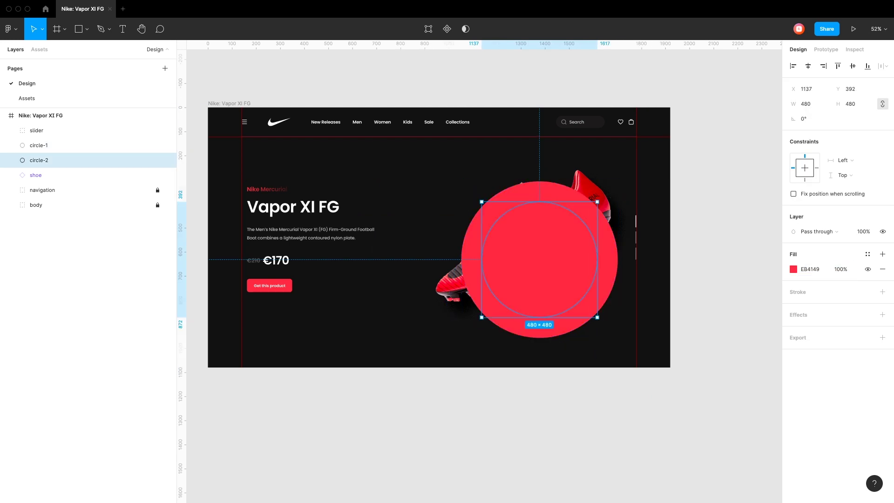
{"action": "scroll", "coordinate": [689, 233], "scroll_direction": "up", "scroll_amount": 3}
{"action": "left_click", "coordinate": [794, 269]}
{"action": "left_click", "coordinate": [684, 260]}
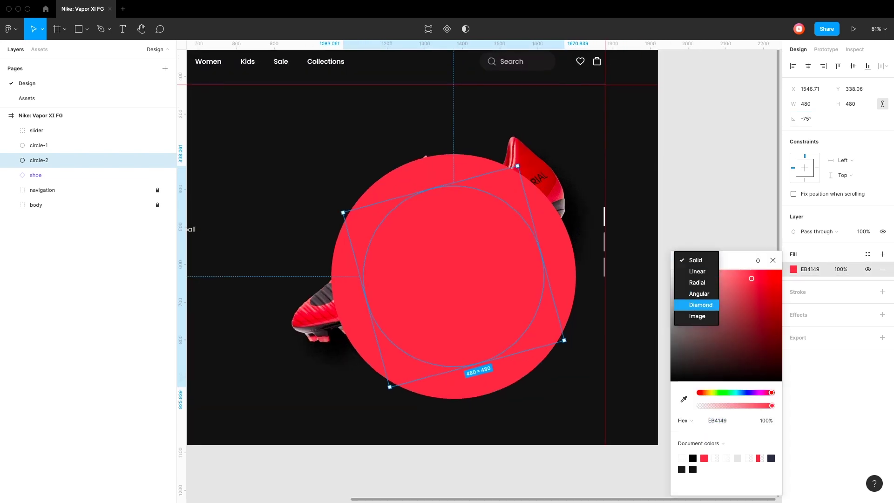
{"action": "left_click", "coordinate": [696, 282]}
{"action": "left_click", "coordinate": [687, 226]}
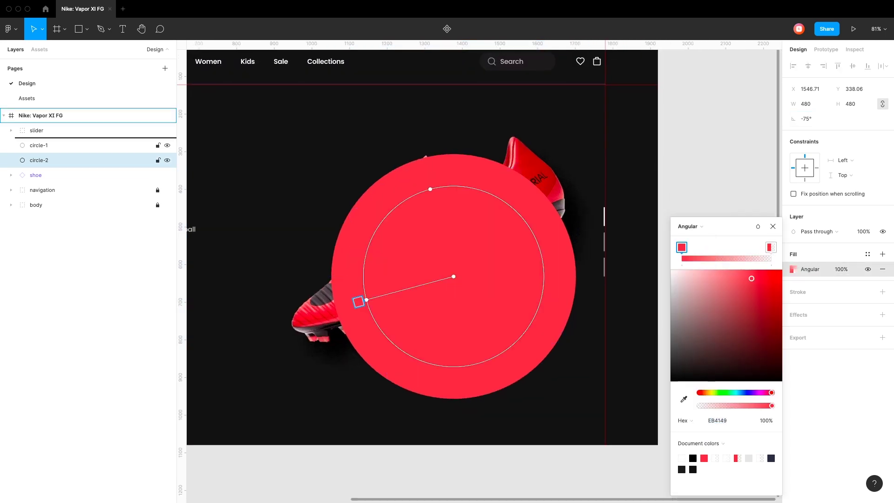
{"action": "left_click", "coordinate": [39, 145]}
{"action": "key", "text": "ctrl+alt+v"}
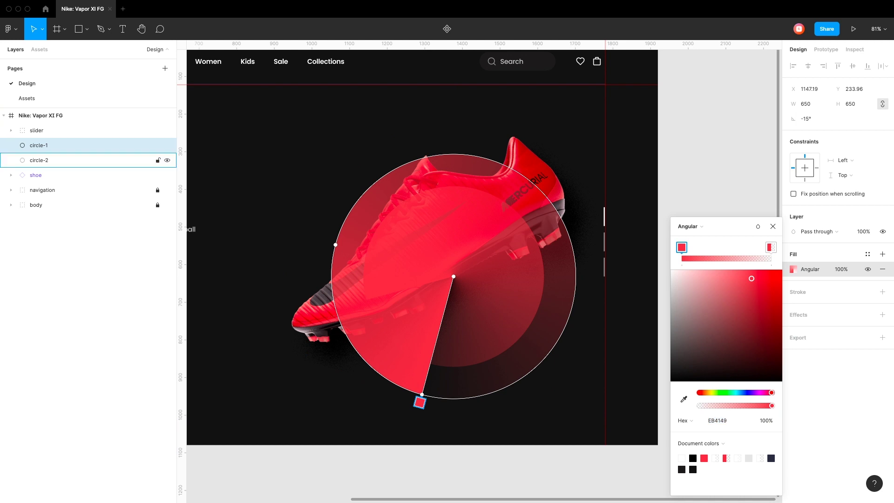
Set circle-1's fill opacity to 50% and send both circles behind the shoe.
{"action": "left_click", "coordinate": [39, 160]}
{"action": "left_click", "coordinate": [39, 145]}
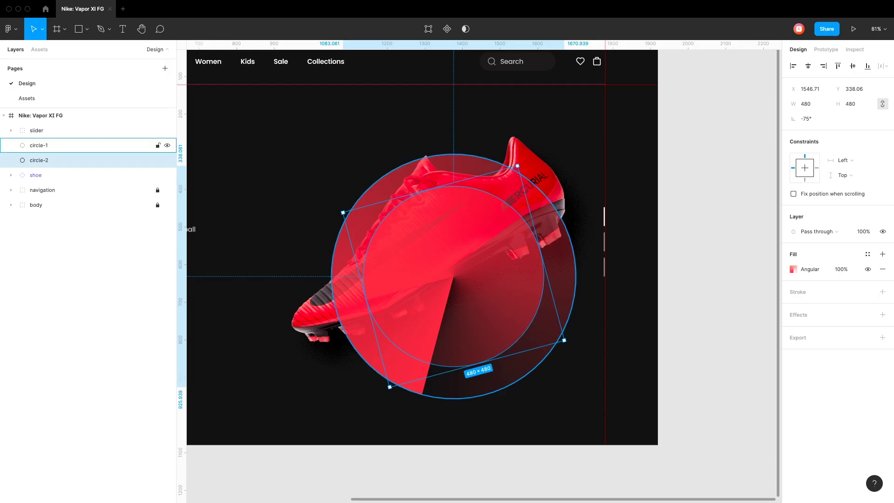
{"action": "left_click", "coordinate": [841, 269]}
{"action": "type", "text": "50"}
{"action": "key", "text": "Return"}
{"action": "left_click", "coordinate": [39, 160], "text": "shift"}
{"action": "key", "text": "ctrl+bracketleft"}
{"action": "key", "text": "Escape"}
{"action": "key", "text": "shift+1"}
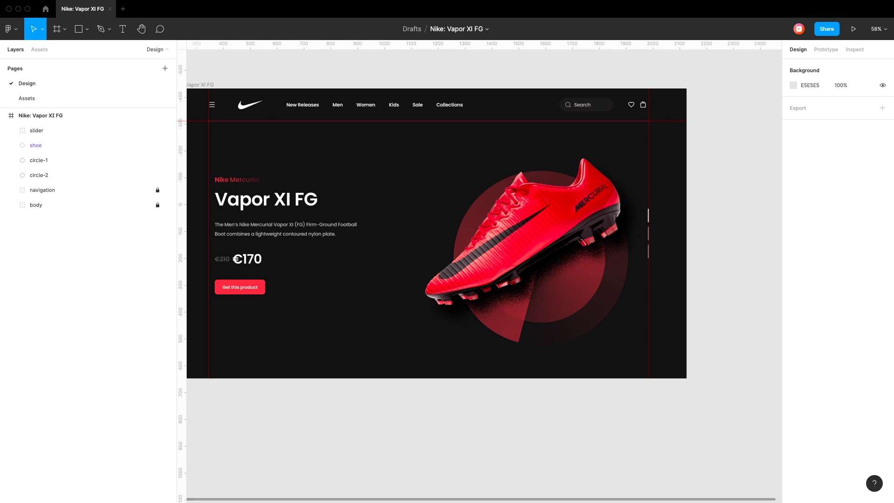
Group the shoe and circles as 'product' and move the slider layer into it.
{"action": "key", "text": "ctrl+g"}
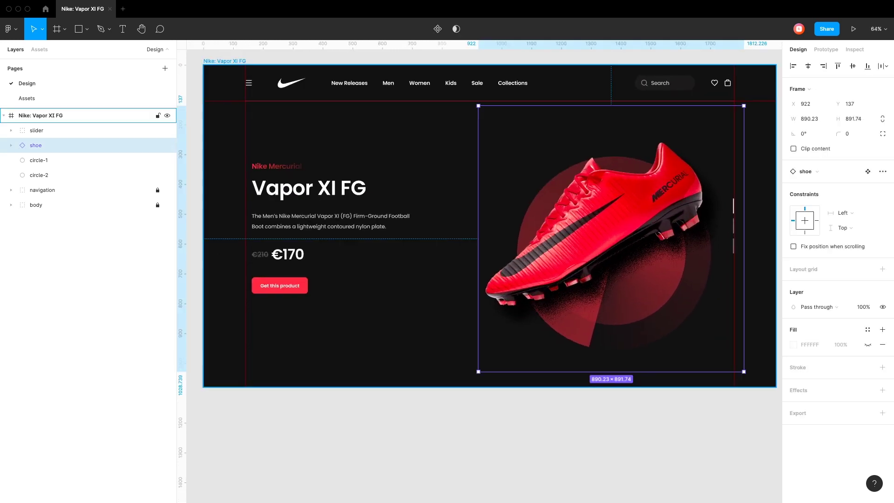
{"action": "double_click", "coordinate": [40, 145]}
{"action": "type", "text": "product"}
{"action": "key", "text": "Return"}
{"action": "left_click_drag", "start_coordinate": [37, 131], "coordinate": [39, 146]}
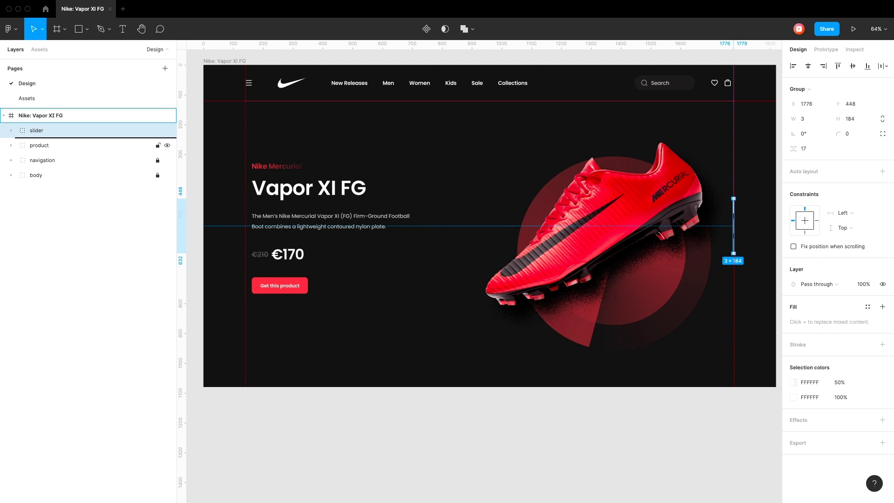
{"action": "left_click", "coordinate": [39, 130]}
{"action": "key", "text": "Escape"}
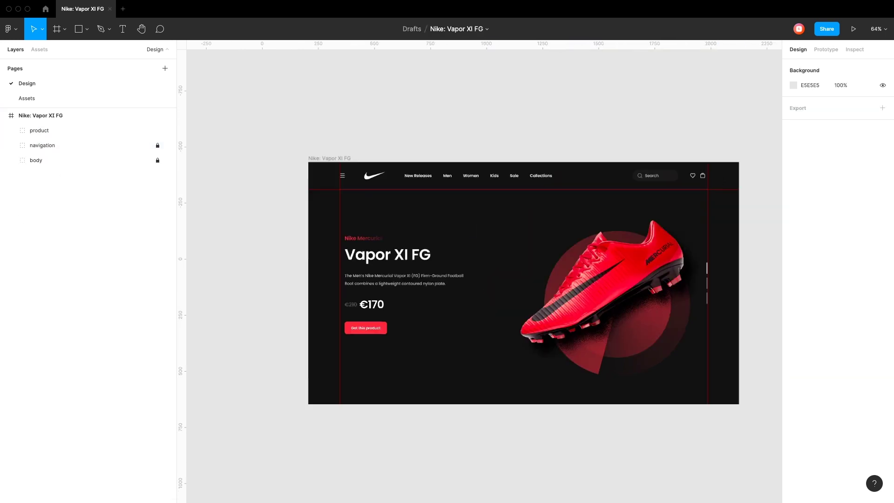
{"action": "scroll", "coordinate": [512, 233], "scroll_direction": "up", "scroll_amount": 3}
{"action": "scroll", "coordinate": [677, 408], "scroll_direction": "down", "scroll_amount": 2}
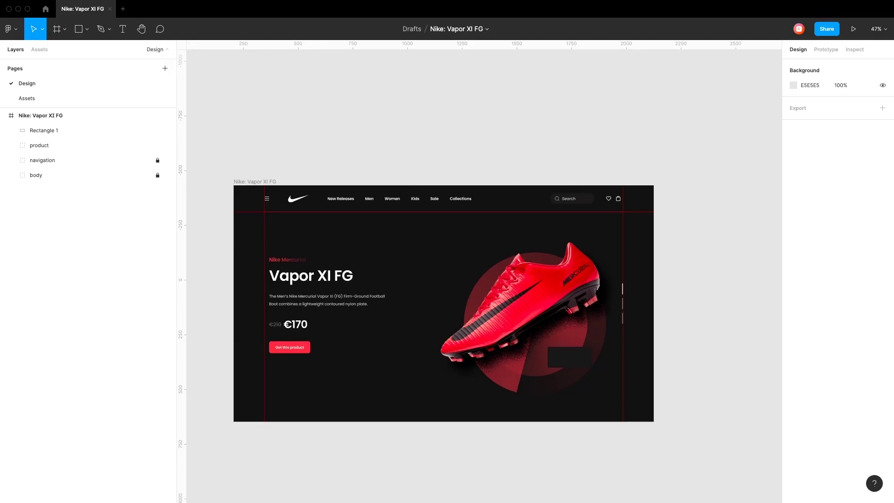
Add bold '4.5 out of 5' text inside the dark card.
{"action": "key", "text": "t"}
{"action": "scroll", "coordinate": [665, 381], "scroll_direction": "up", "scroll_amount": 5}
{"action": "left_click", "coordinate": [494, 347]}
{"action": "type", "text": "of 5"}
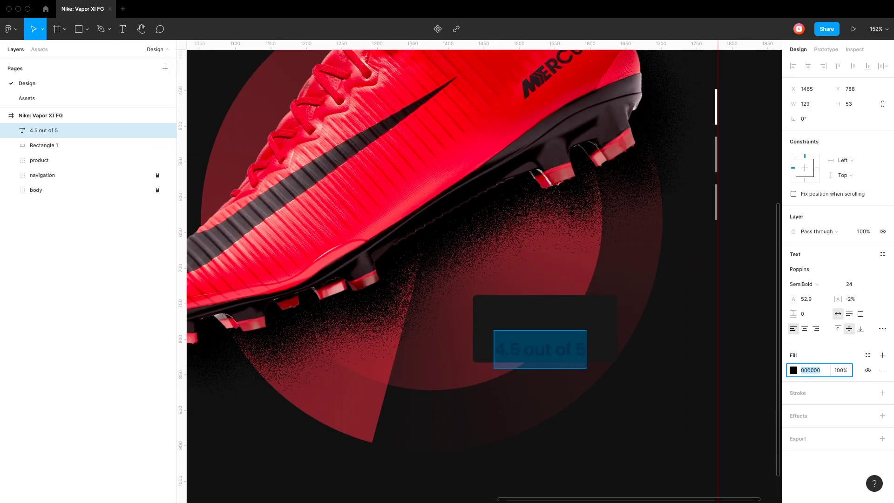
{"action": "key", "text": "ctrl+b"}
{"action": "key", "text": "Escape"}
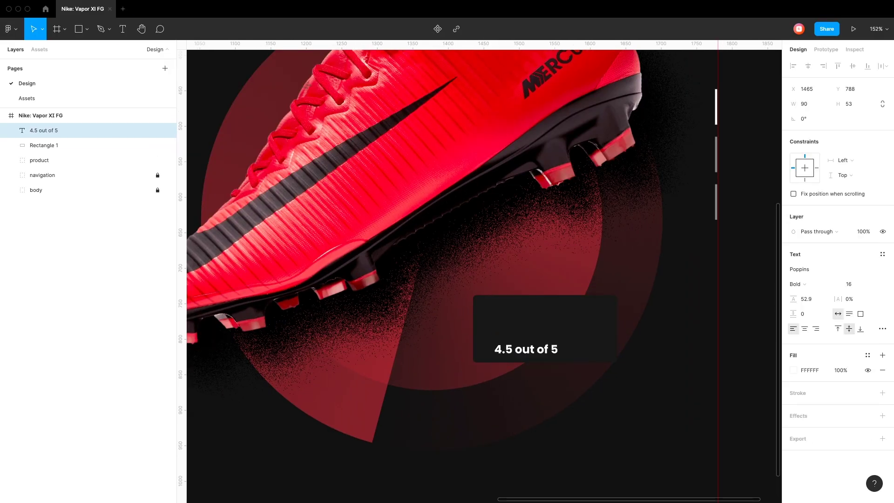
{"action": "left_click_drag", "start_coordinate": [526, 350], "coordinate": [505, 343]}
{"action": "key", "text": "shift+1"}
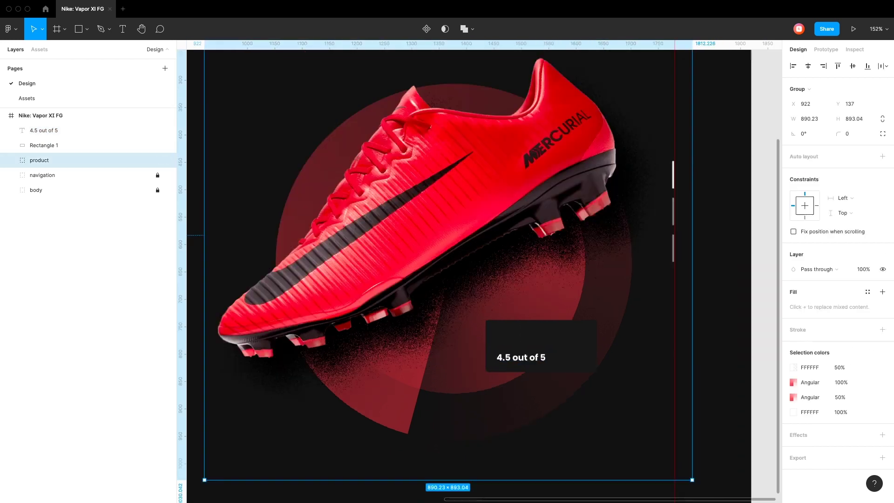
Place a red EB4149 star-icon component above the rating text near the card's top.
{"action": "key", "text": "alt+2"}
{"action": "left_click_drag", "start_coordinate": [31, 235], "coordinate": [515, 296]}
{"action": "scroll", "coordinate": [491, 395], "scroll_direction": "up", "scroll_amount": 5}
{"action": "left_click_drag", "start_coordinate": [492, 394], "coordinate": [495, 394]}
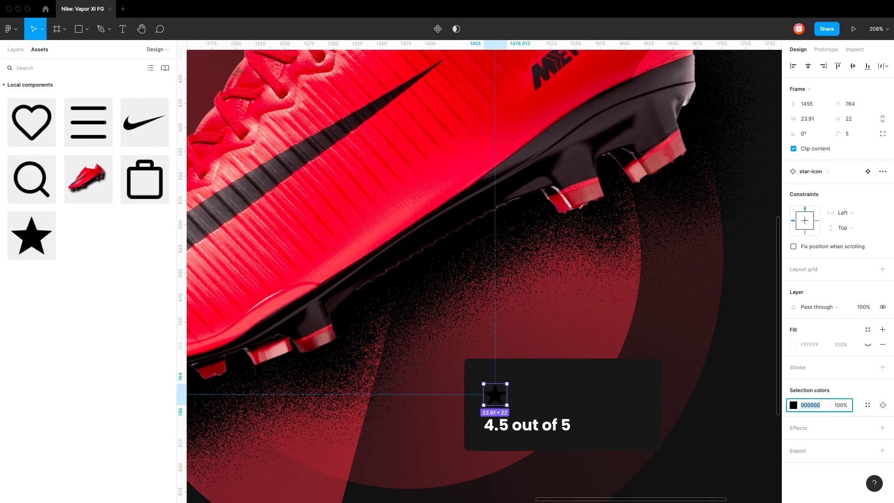
{"action": "type", "text": "EB4149"}
{"action": "key", "text": "Return"}
{"action": "scroll", "coordinate": [512, 410], "scroll_direction": "up", "scroll_amount": 3}
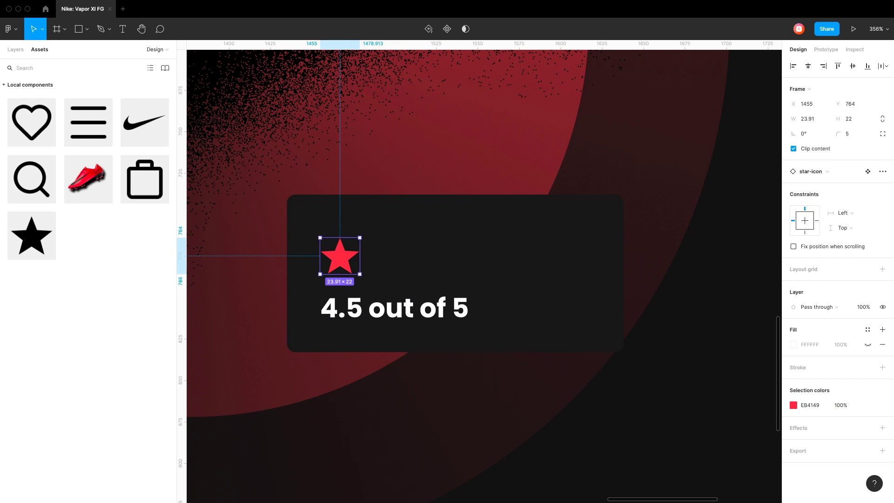
{"action": "scroll", "coordinate": [383, 244], "scroll_direction": "up", "scroll_amount": 3}
{"action": "mouse_move", "coordinate": [311, 263]}
{"action": "left_mouse_down"}
{"action": "mouse_move", "coordinate": [307, 192]}
{"action": "mouse_move", "coordinate": [328, 225]}
{"action": "left_mouse_up"}
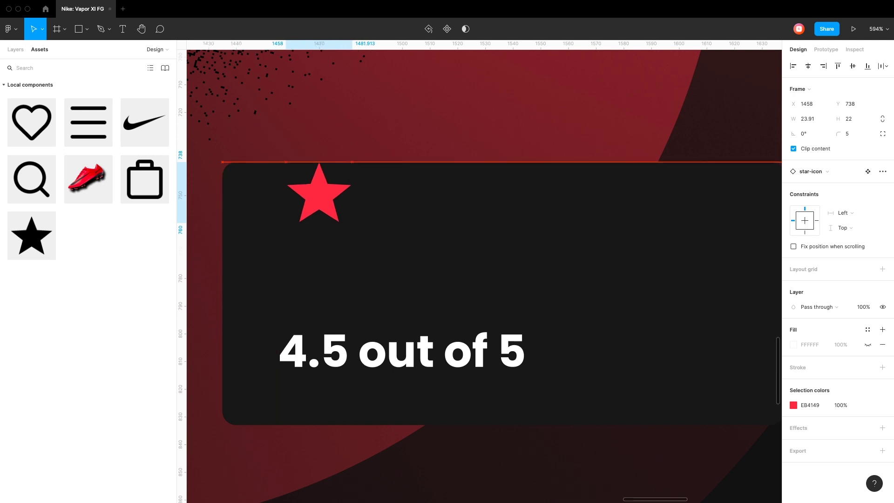
{"action": "left_click_drag", "start_coordinate": [414, 376], "coordinate": [431, 307]}
{"action": "scroll", "coordinate": [431, 306], "scroll_direction": "down", "scroll_amount": 5}
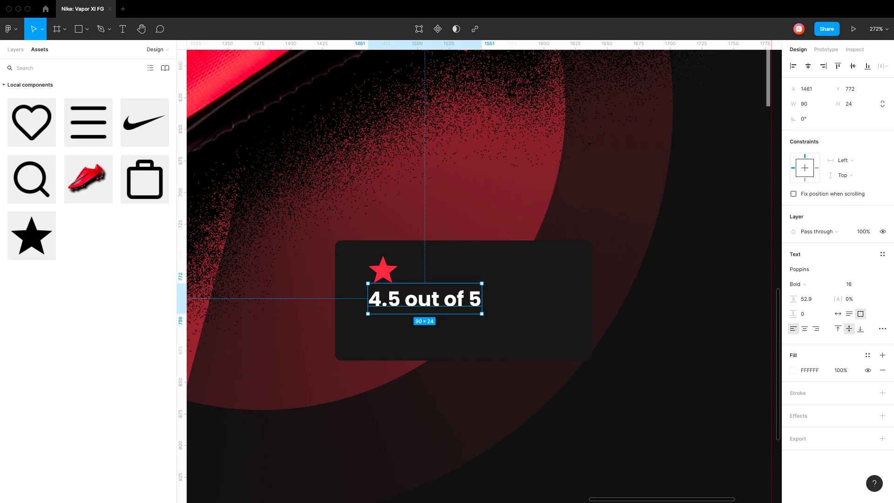
{"action": "key", "text": "Down"}
{"action": "key", "text": "Down"}
{"action": "key", "text": "Down"}
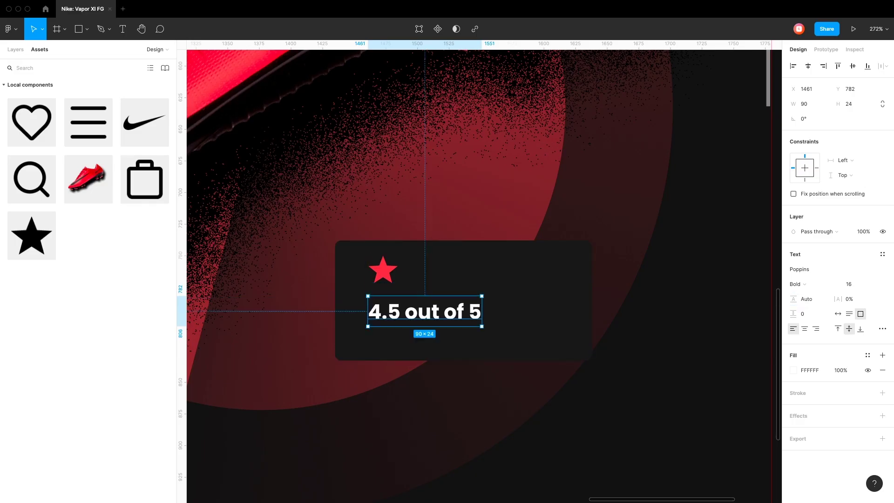
Duplicate the star into a row of five stars spaced 4 px apart.
{"action": "left_click", "coordinate": [383, 269]}
{"action": "key", "text": "ctrl+d"}
{"action": "key", "text": "ctrl+d"}
{"action": "scroll", "coordinate": [419, 280], "scroll_direction": "up", "scroll_amount": 2}
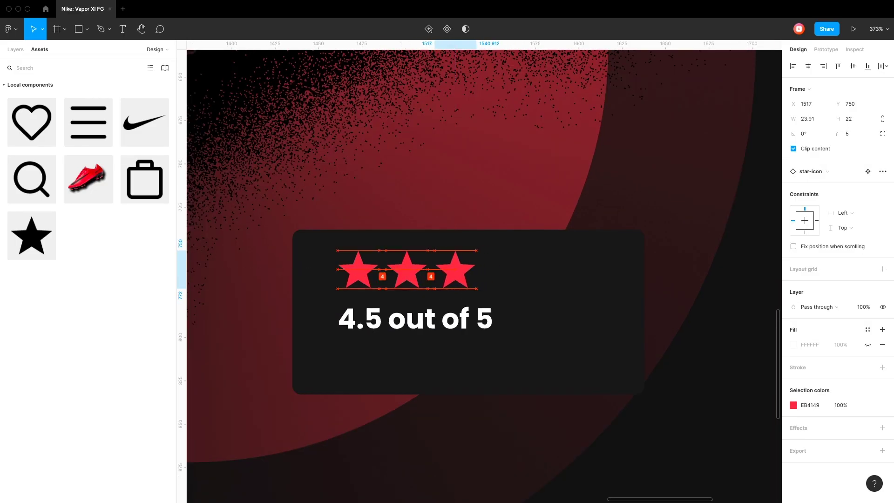
{"action": "key", "text": "ctrl+d"}
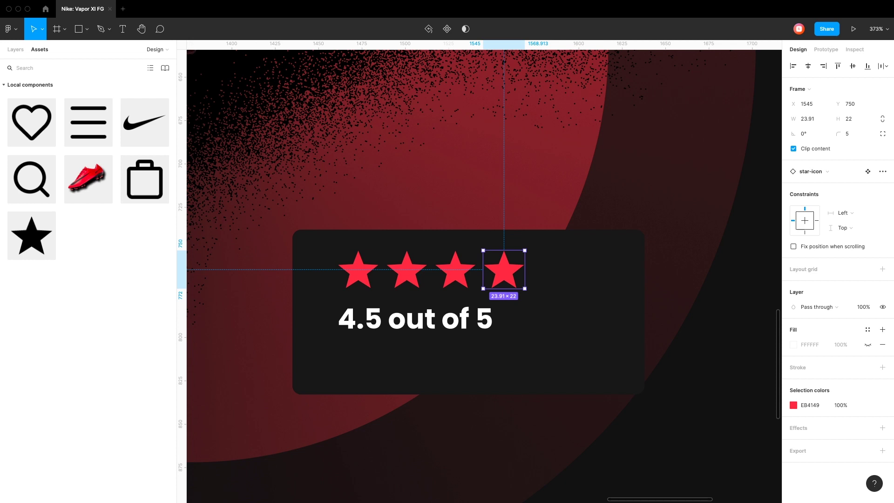
{"action": "key", "text": "ctrl+a"}
{"action": "left_click_drag", "start_coordinate": [406, 269], "coordinate": [413, 269]}
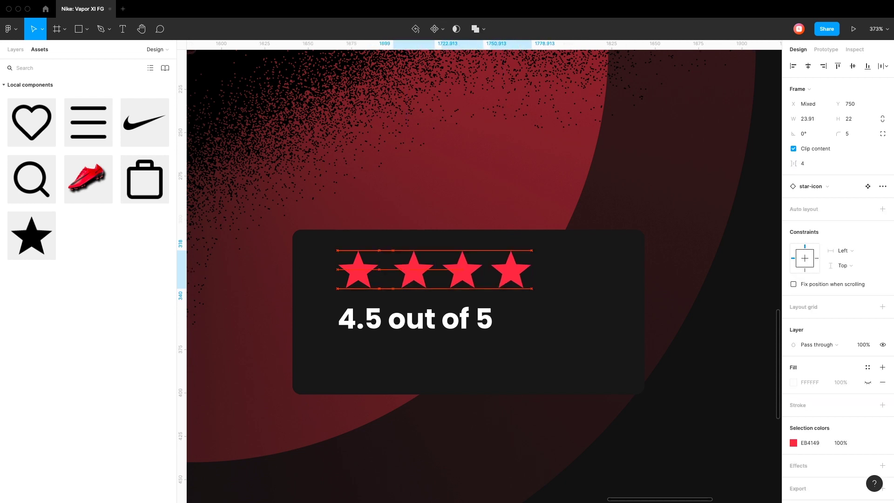
{"action": "key", "text": "ctrl+d"}
{"action": "scroll", "coordinate": [484, 275], "scroll_direction": "down", "scroll_amount": 3}
{"action": "scroll", "coordinate": [484, 274], "scroll_direction": "up", "scroll_amount": 5}
{"action": "key", "text": "Tab"}
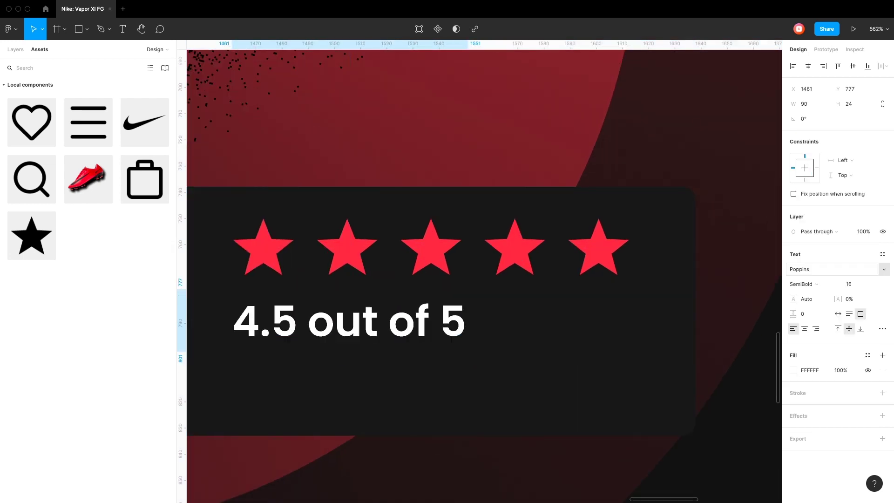
{"action": "key", "text": "shift+Return"}
Copy the star vector from the star-icon's main component.
{"action": "right_click", "coordinate": [654, 252]}
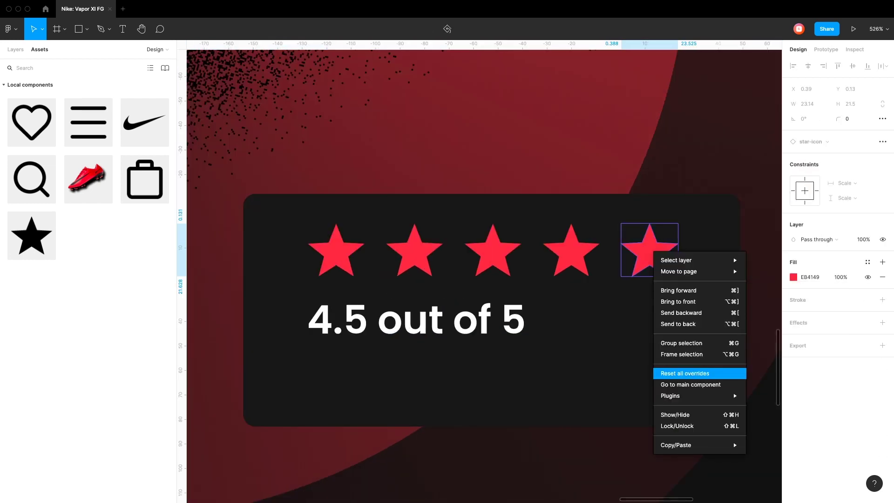
{"action": "left_click", "coordinate": [763, 271]}
{"action": "scroll", "coordinate": [773, 250], "scroll_direction": "up", "scroll_amount": 5}
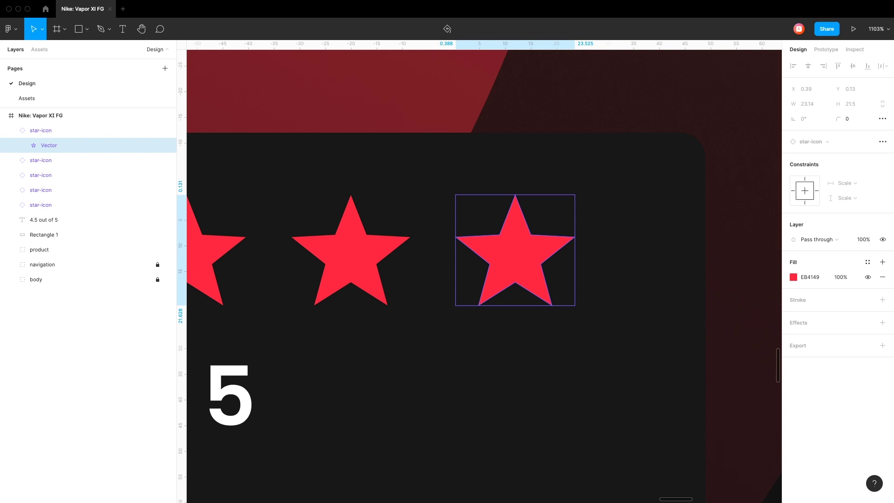
{"action": "key", "text": "shift+2"}
{"action": "right_click", "coordinate": [400, 199]}
{"action": "left_click", "coordinate": [433, 322]}
{"action": "key", "text": "ctrl+z"}
{"action": "right_click", "coordinate": [443, 297]}
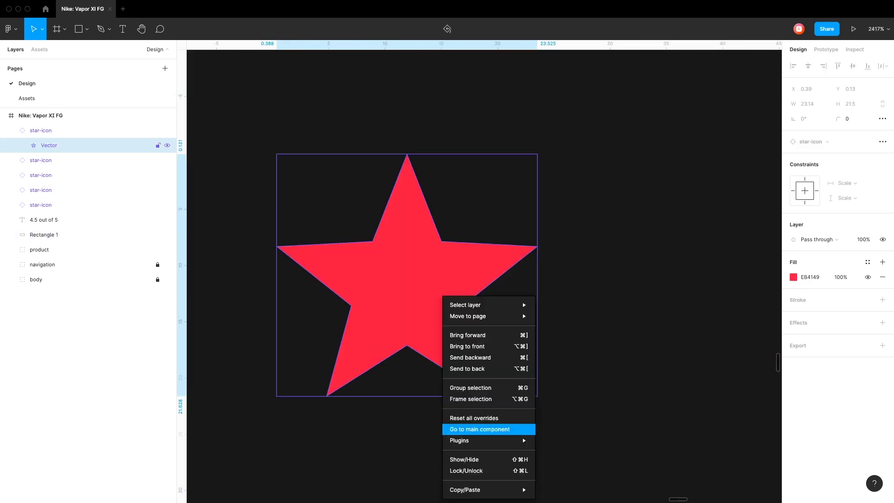
{"action": "left_click", "coordinate": [480, 429]}
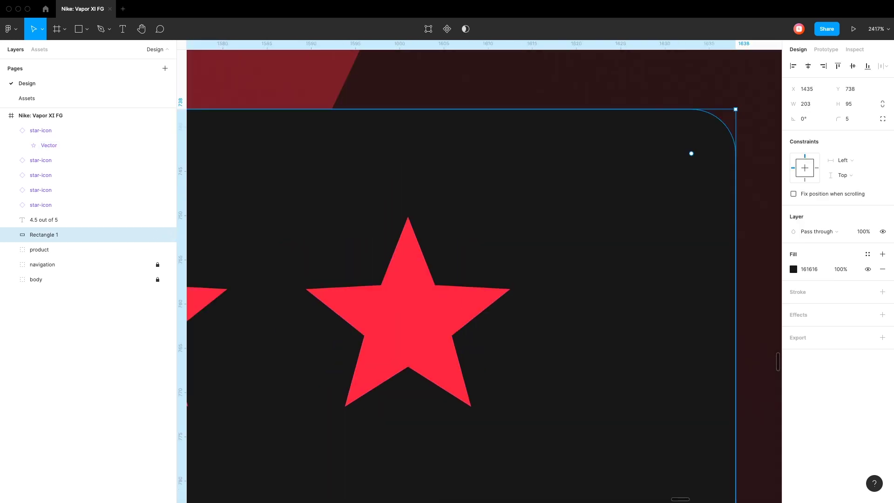
{"action": "key", "text": "Return"}
{"action": "key", "text": "ctrl+c"}
Paste two star vectors over the fifth star, fill one white, and cut it in half.
{"action": "key", "text": "Page_Up"}
{"action": "key", "text": "ctrl+v"}
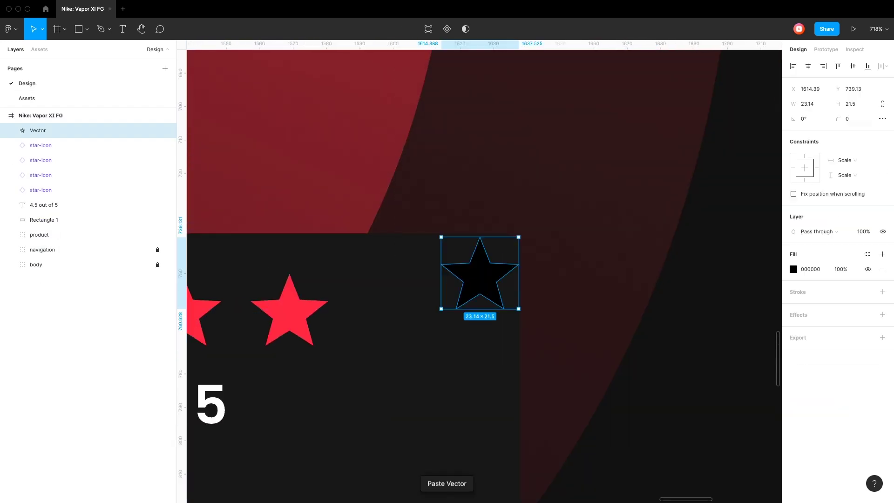
{"action": "left_click_drag", "start_coordinate": [375, 310], "coordinate": [394, 309]}
{"action": "key", "text": "ctrl+v"}
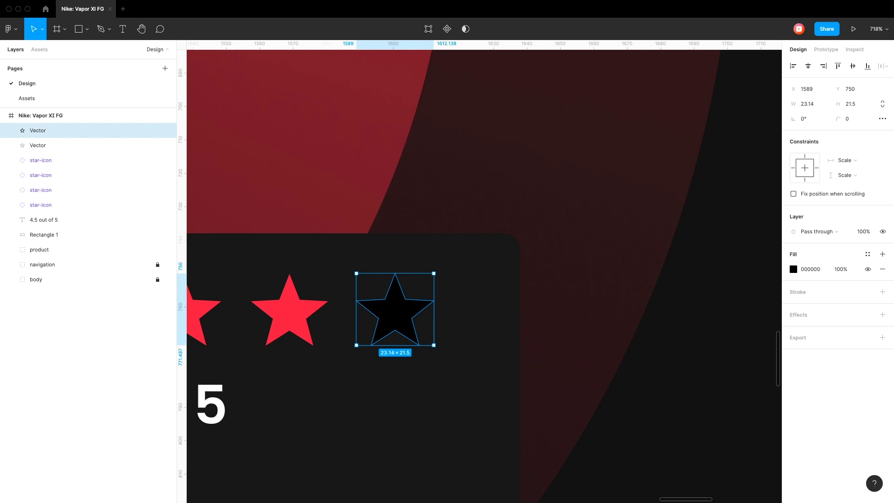
{"action": "type", "text": "EFEFF"}
{"action": "key", "text": "Return"}
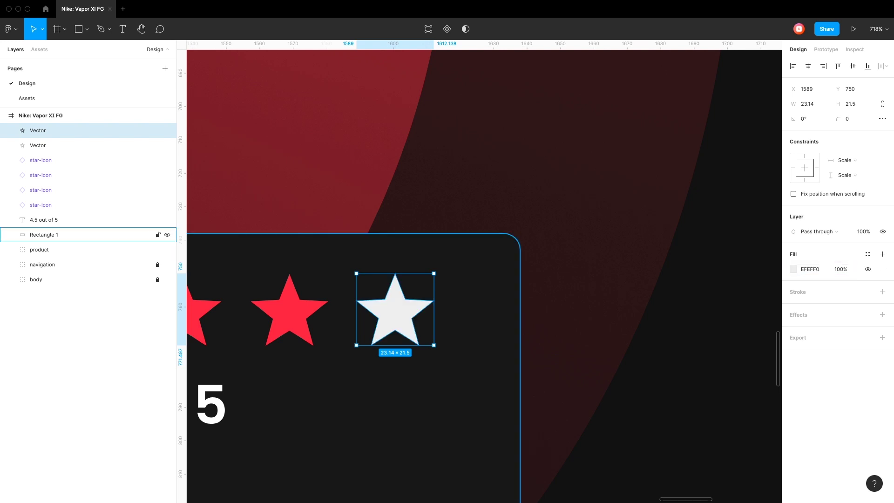
{"action": "key", "text": "Return"}
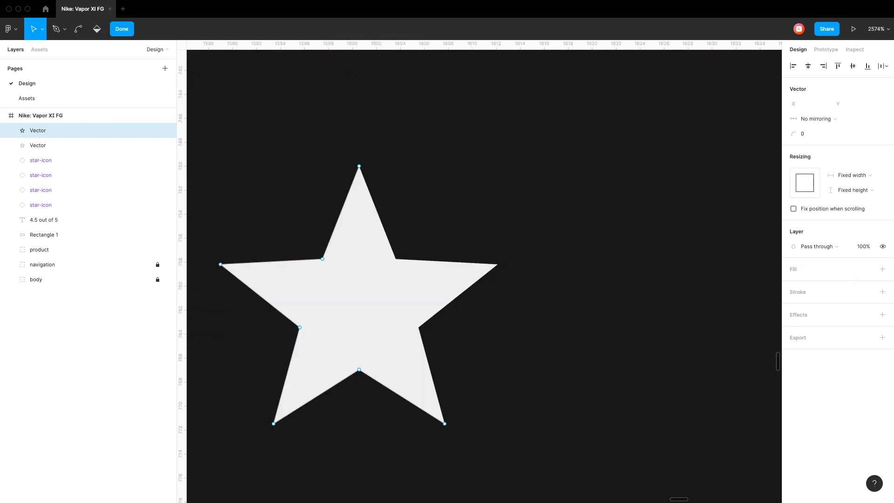
{"action": "key", "text": "p"}
{"action": "key", "text": "Escape"}
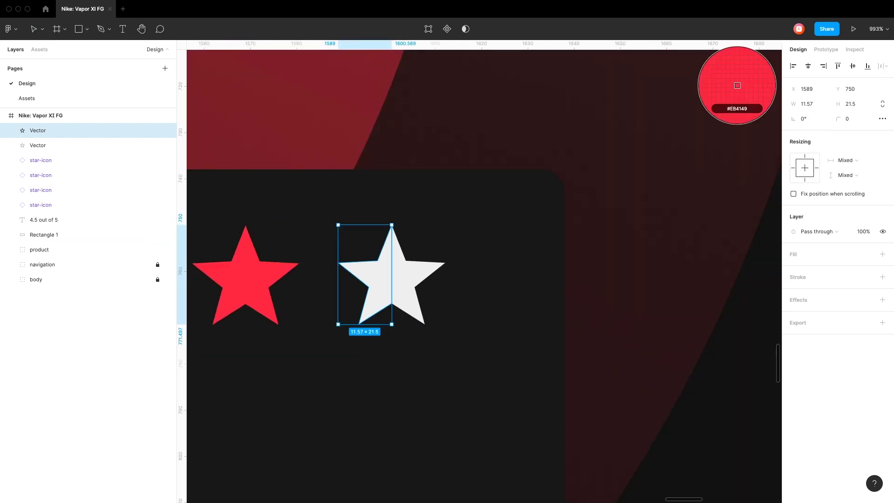
{"action": "scroll", "coordinate": [512, 268], "scroll_direction": "down", "scroll_amount": 10}
{"action": "left_click", "coordinate": [38, 145], "text": "shift"}
Group the star halves and rename the stars star-4.5 through star-1.
{"action": "key", "text": "ctrl+g"}
{"action": "double_click", "coordinate": [37, 130]}
{"action": "type", "text": "s"}
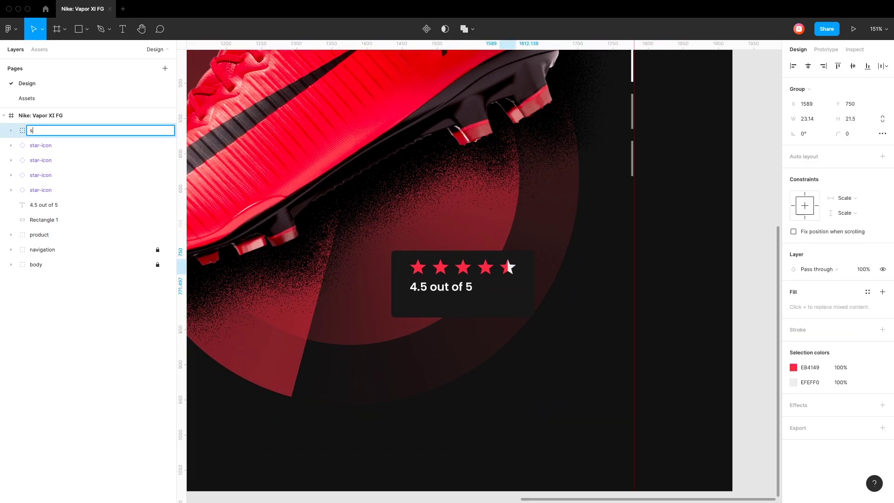
{"action": "key", "text": "Tab"}
{"action": "type", "text": "sta"}
{"action": "key", "text": "Tab"}
{"action": "type", "text": "star-3"}
{"action": "key", "text": "Tab"}
{"action": "type", "text": "star-2"}
{"action": "key", "text": "Tab"}
{"action": "type", "text": "star-1"}
Group the stars, rename the card rectangle to frame, and combine them into a reviews group.
{"action": "key", "text": "ctrl+g"}
{"action": "double_click", "coordinate": [37, 131]}
{"action": "type", "text": "reviews"}
{"action": "key", "text": "Tab"}
{"action": "type", "text": "frame"}
{"action": "key", "text": "Return"}
{"action": "left_click", "coordinate": [39, 130], "text": "shift"}
{"action": "key", "text": "ctrl+g"}
{"action": "double_click", "coordinate": [37, 130]}
{"action": "type", "text": "Re"}
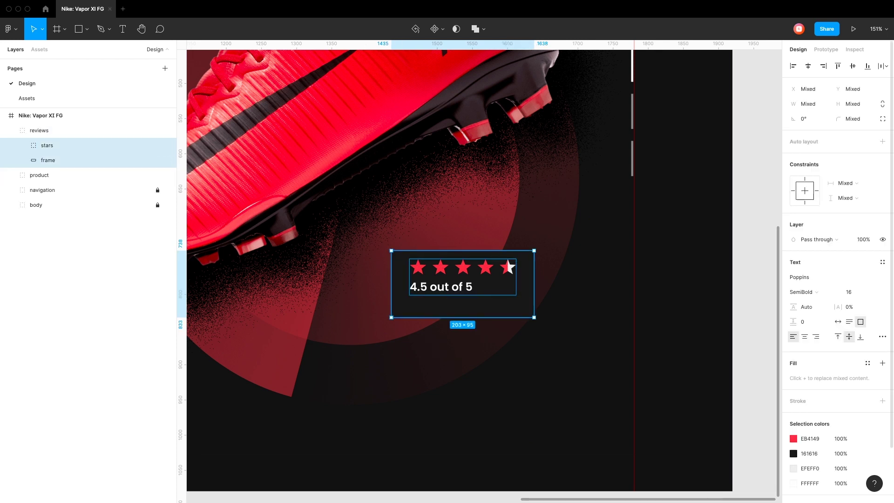
{"action": "key", "text": "Escape"}
{"action": "key", "text": "shift+1"}
{"action": "left_click_drag", "start_coordinate": [157, 130], "coordinate": [158, 145]}
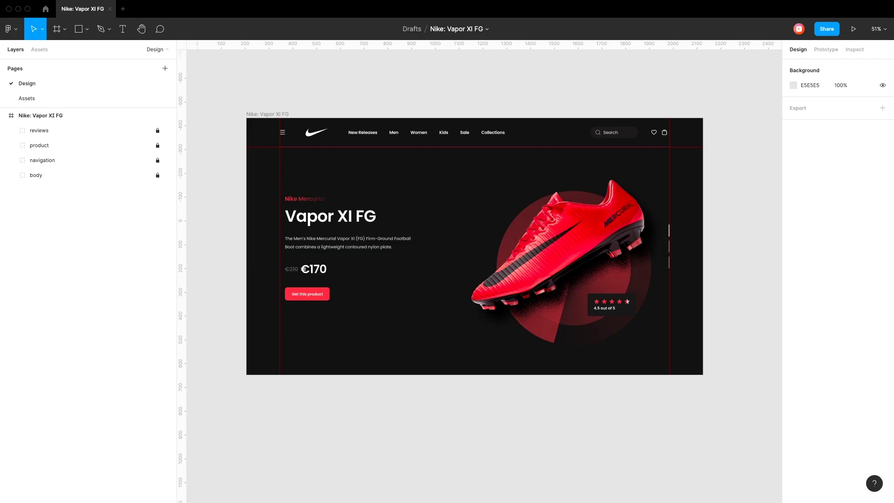
{"action": "scroll", "coordinate": [476, 243], "scroll_direction": "up", "scroll_amount": 2}
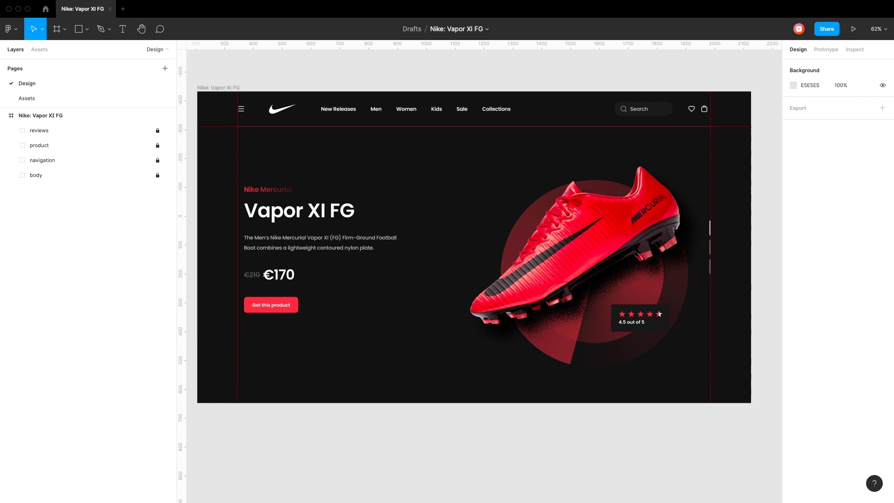